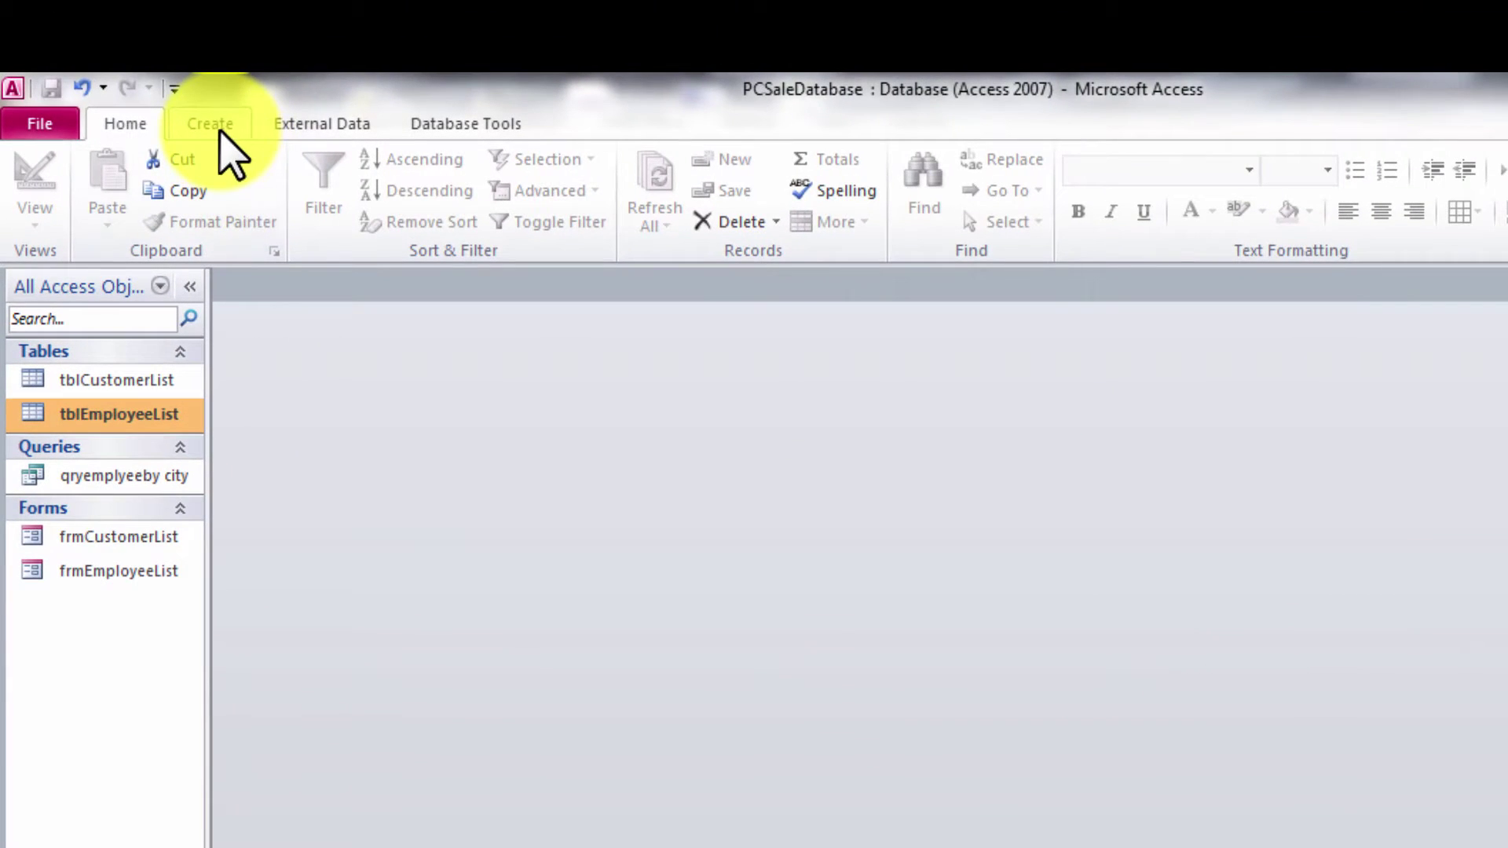
# Start a new report with the Report Wizard, using the tblEmployeeList table as its source.
pyautogui.click(219, 128)
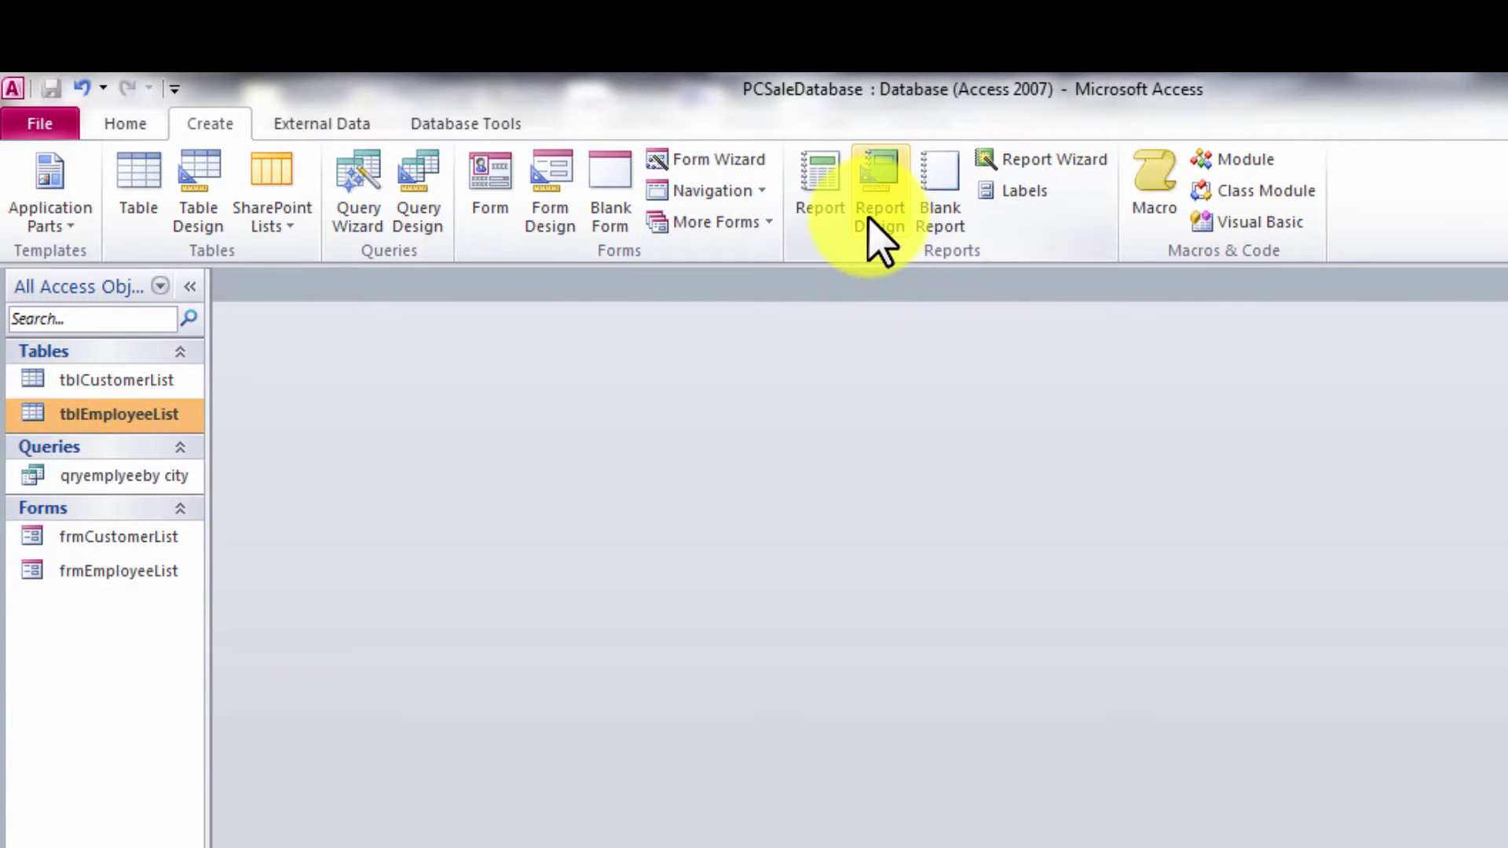
pyautogui.click(1015, 165)
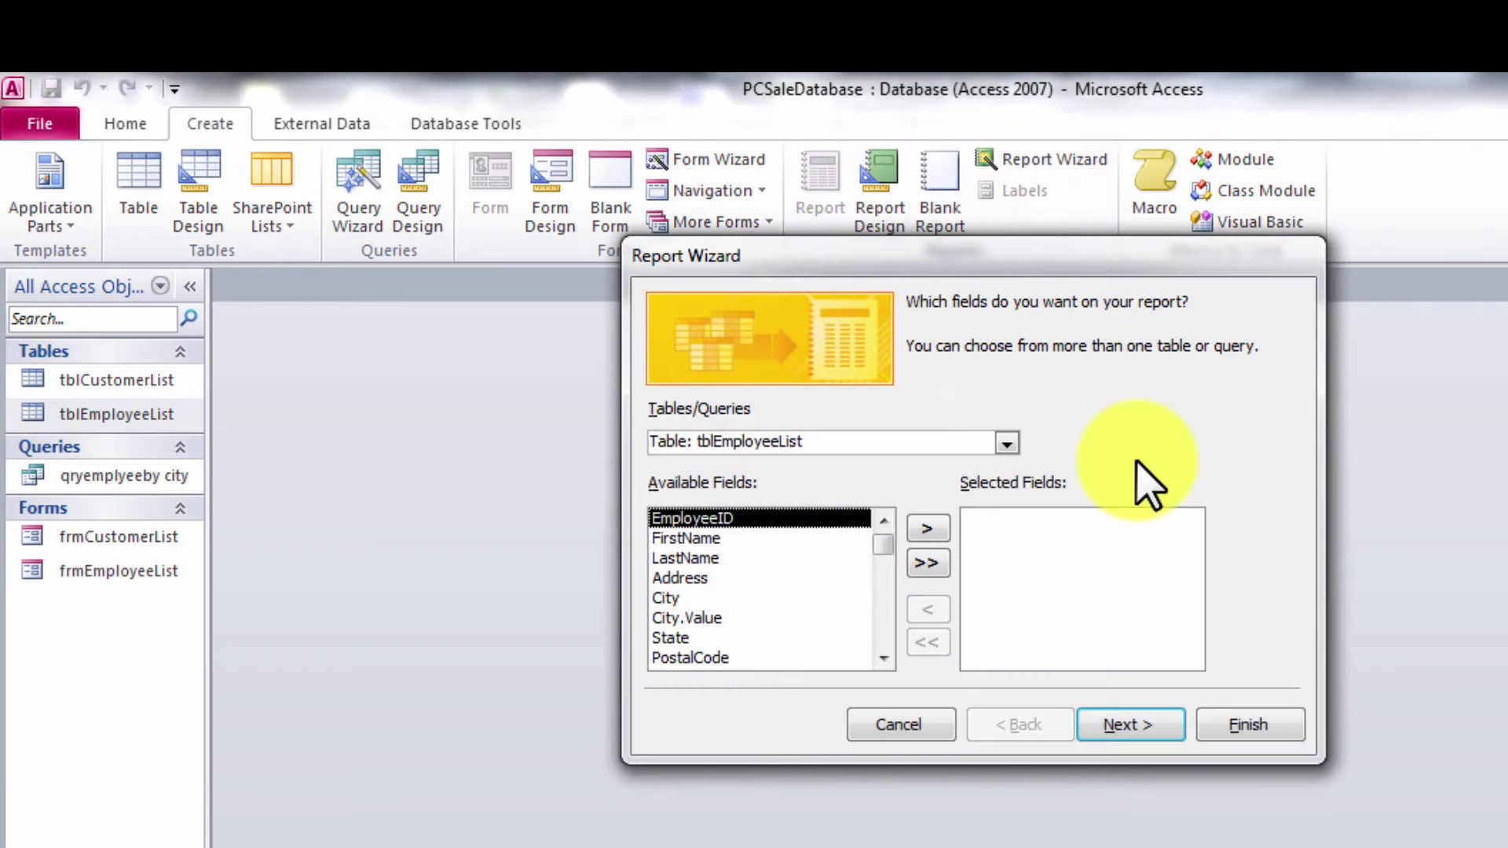
pyautogui.click(1008, 443)
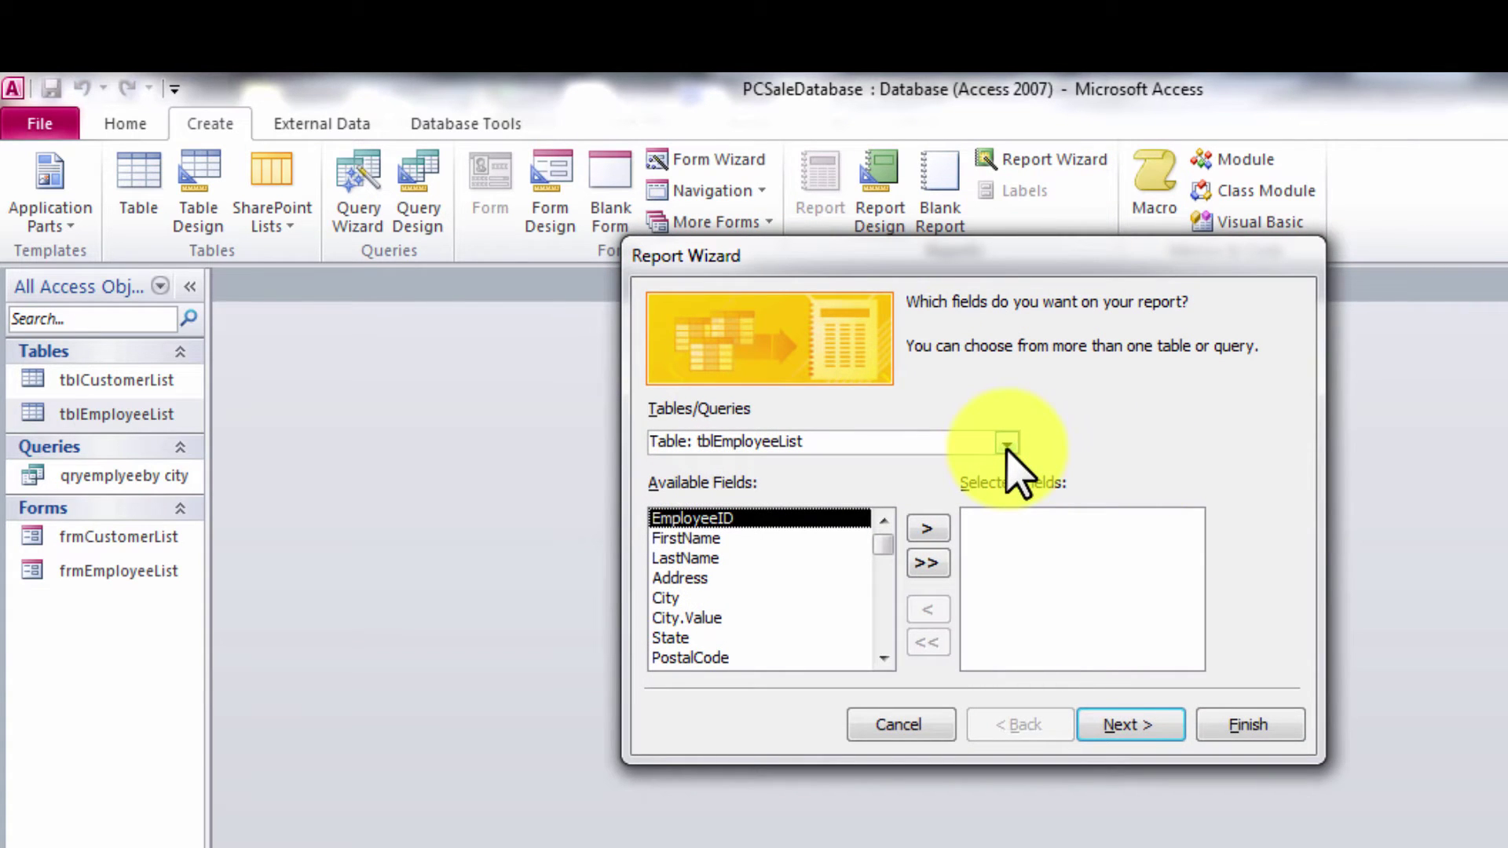
pyautogui.click(1008, 445)
pyautogui.click(1008, 447)
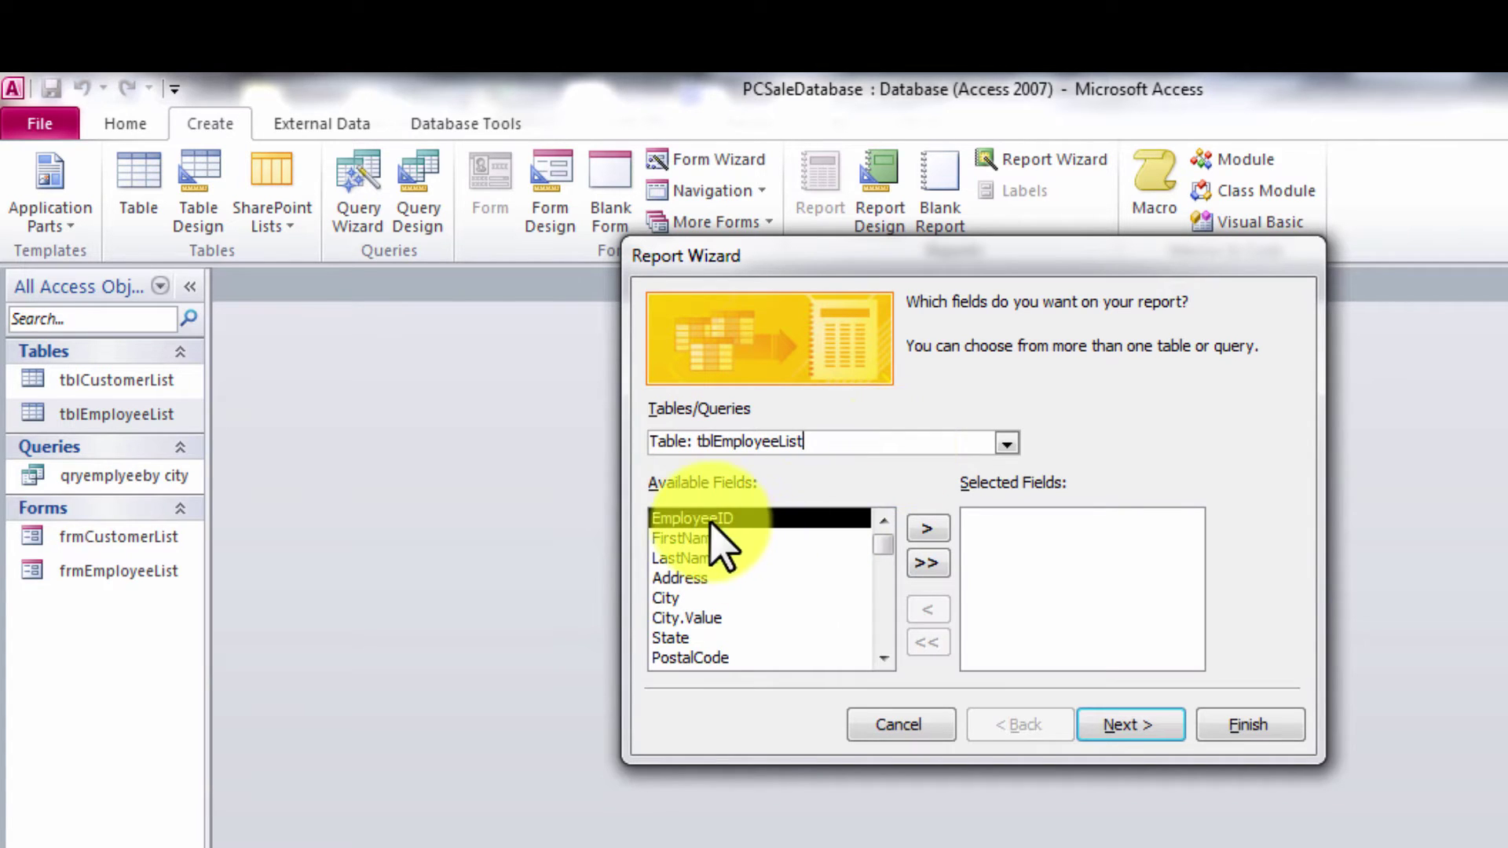
# Add the EmployeeID, FirstName, City and Email fields to the report and continue to the grouping options.
pyautogui.click(929, 528)
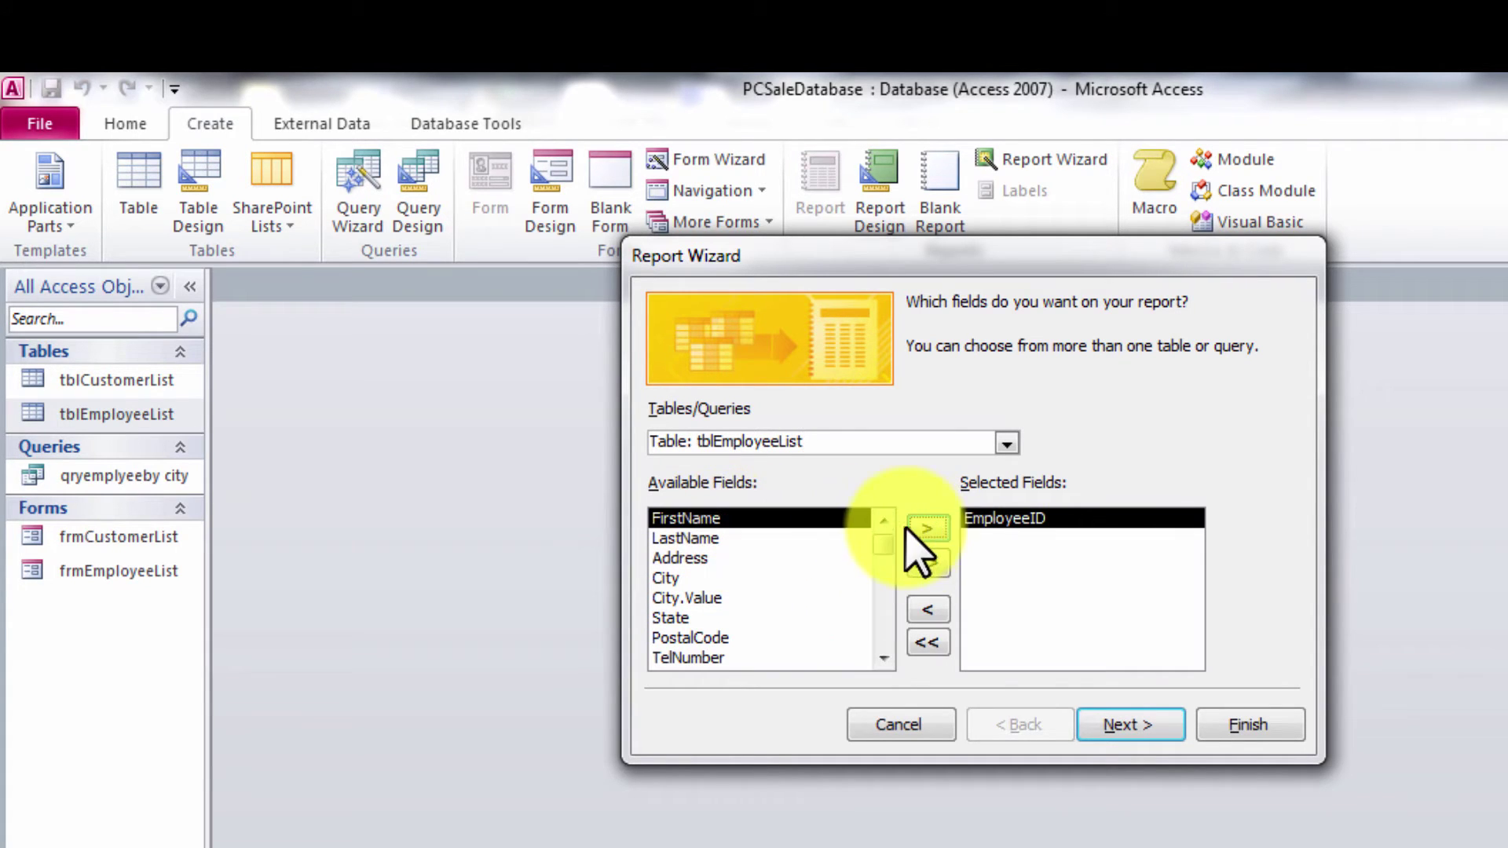
pyautogui.click(929, 529)
pyautogui.click(707, 558)
pyautogui.click(928, 529)
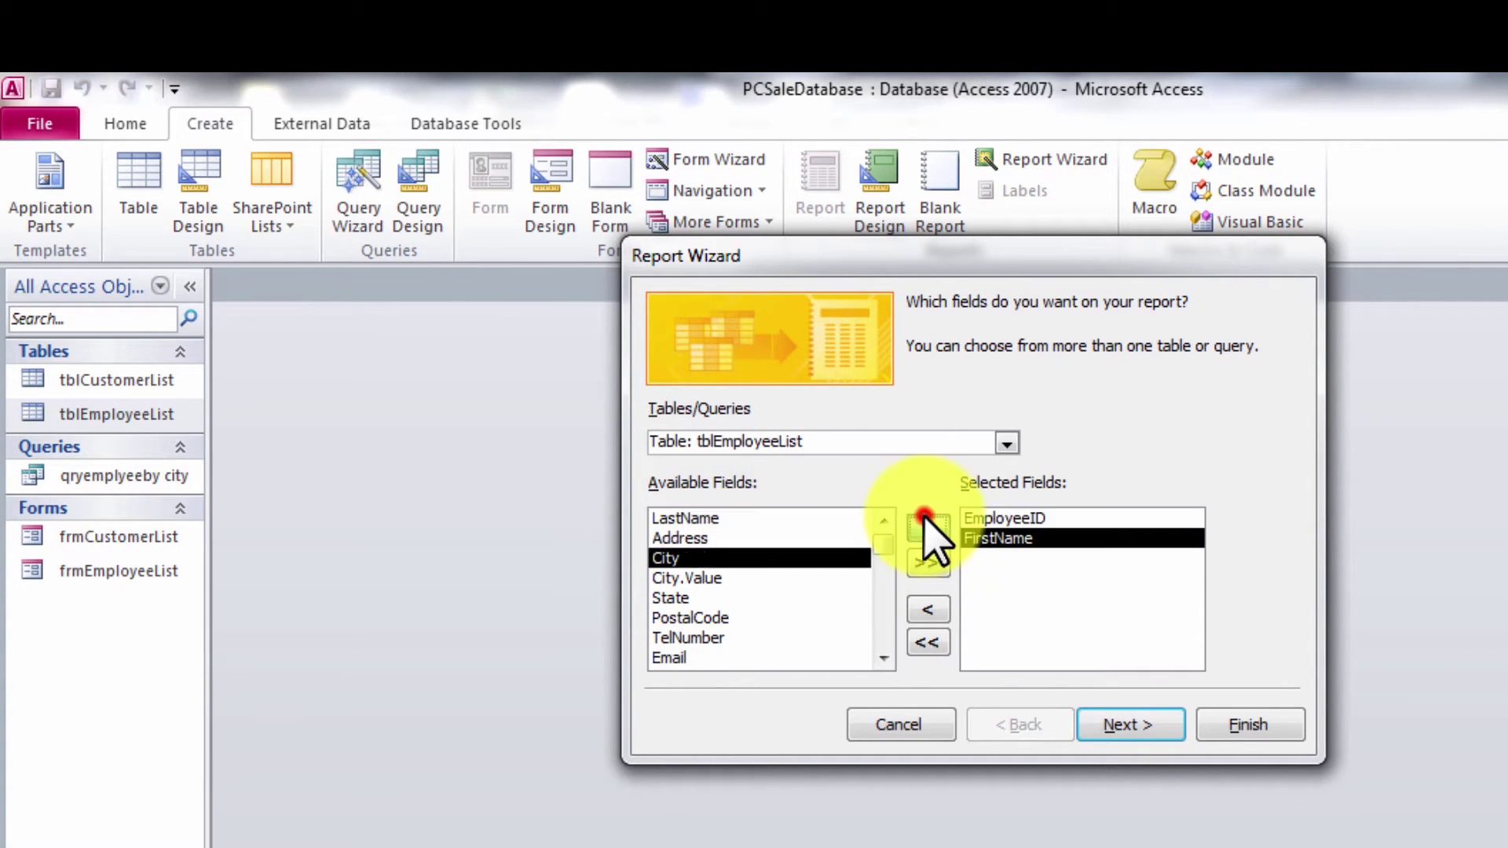
pyautogui.click(671, 638)
pyautogui.click(927, 528)
pyautogui.click(1155, 724)
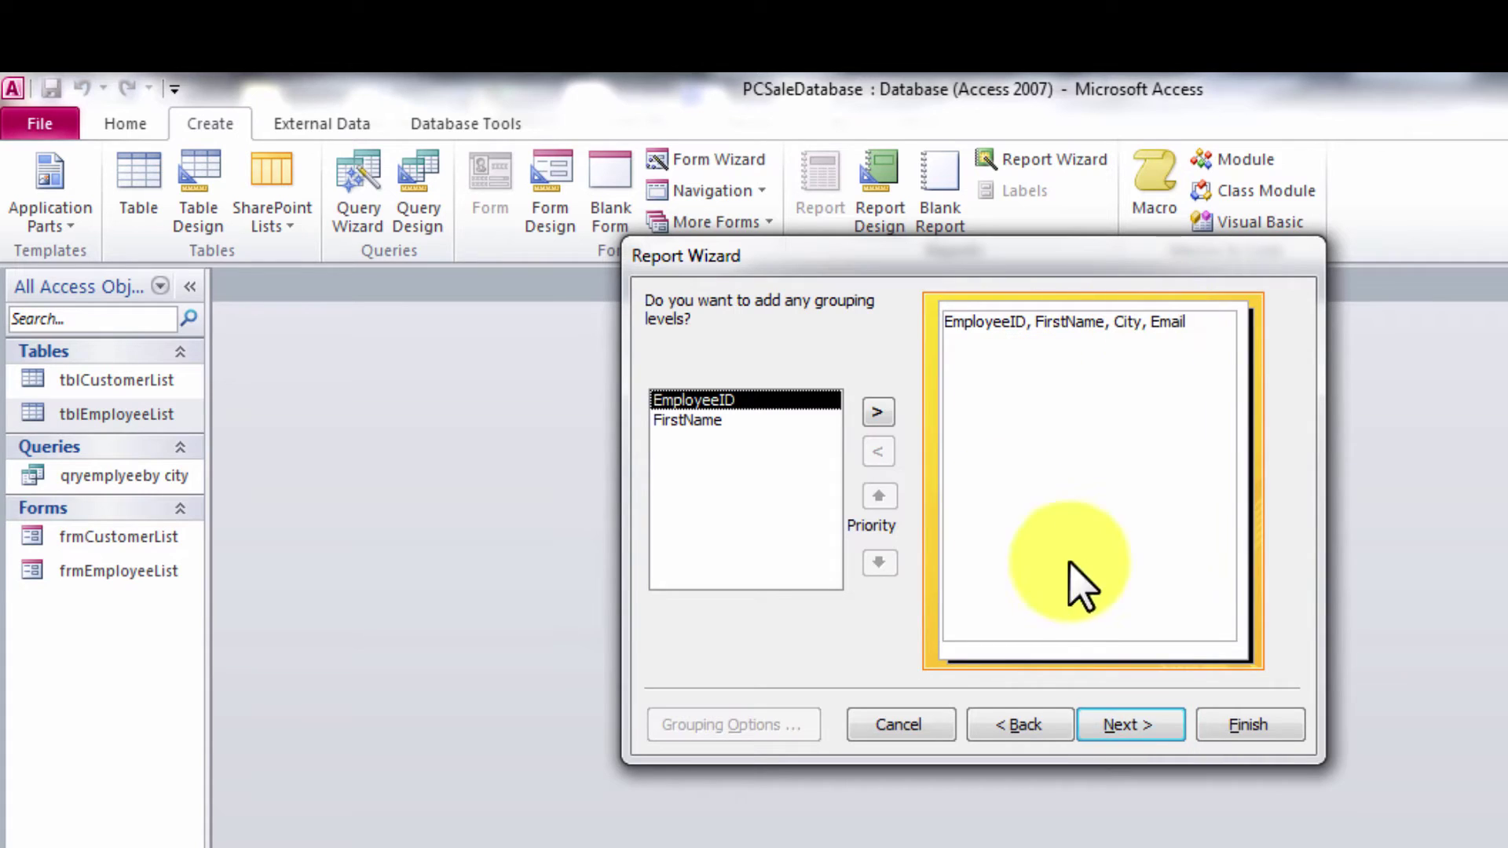
# Without adding grouping, sort the records by FirstName in descending order and choose landscape orientation for the report.
pyautogui.click(1128, 724)
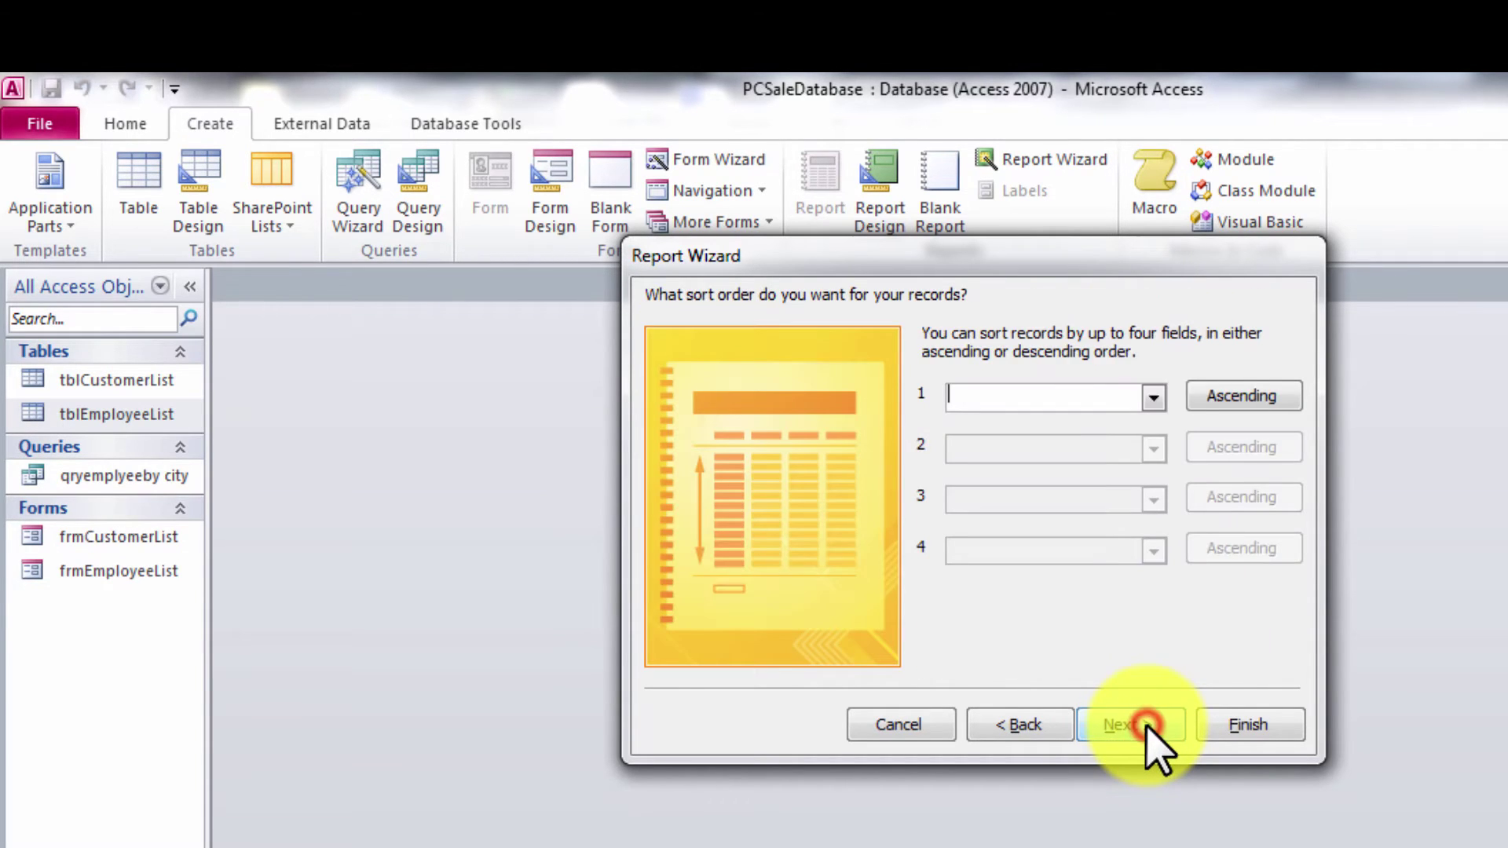
pyautogui.click(1154, 398)
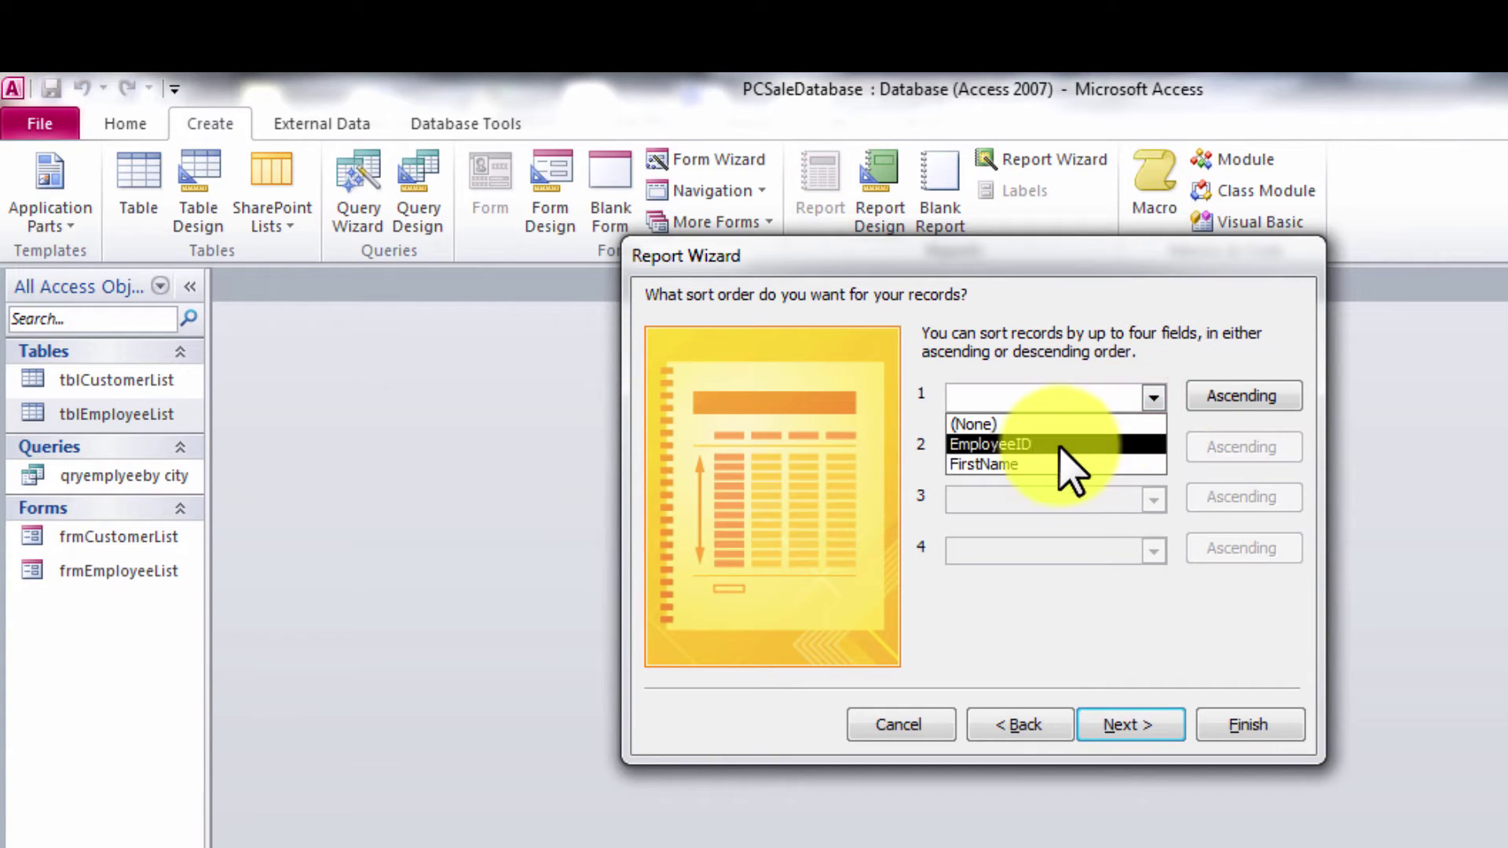
pyautogui.click(1035, 463)
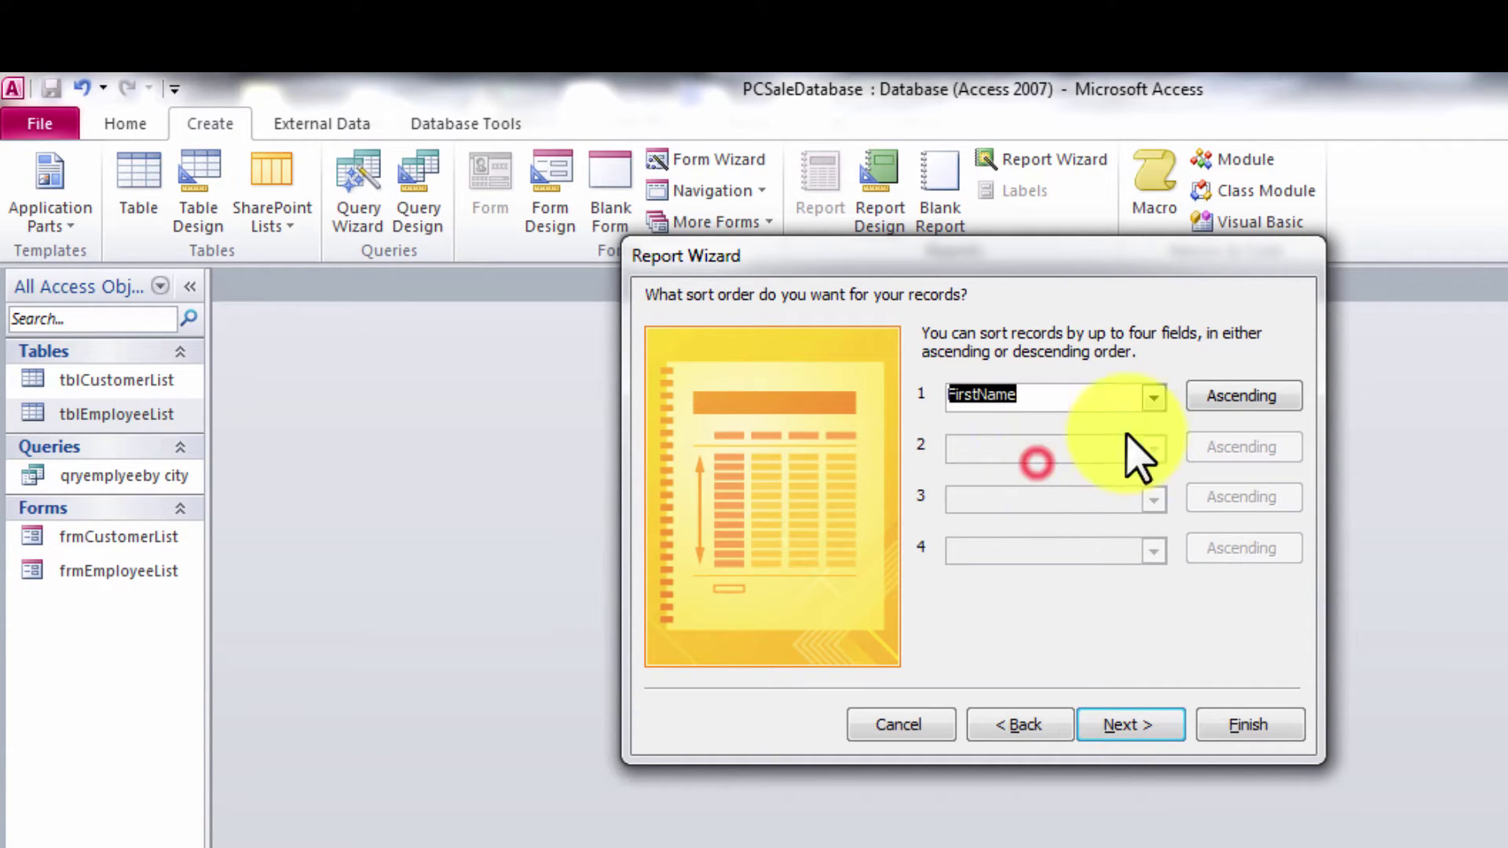
pyautogui.click(1249, 398)
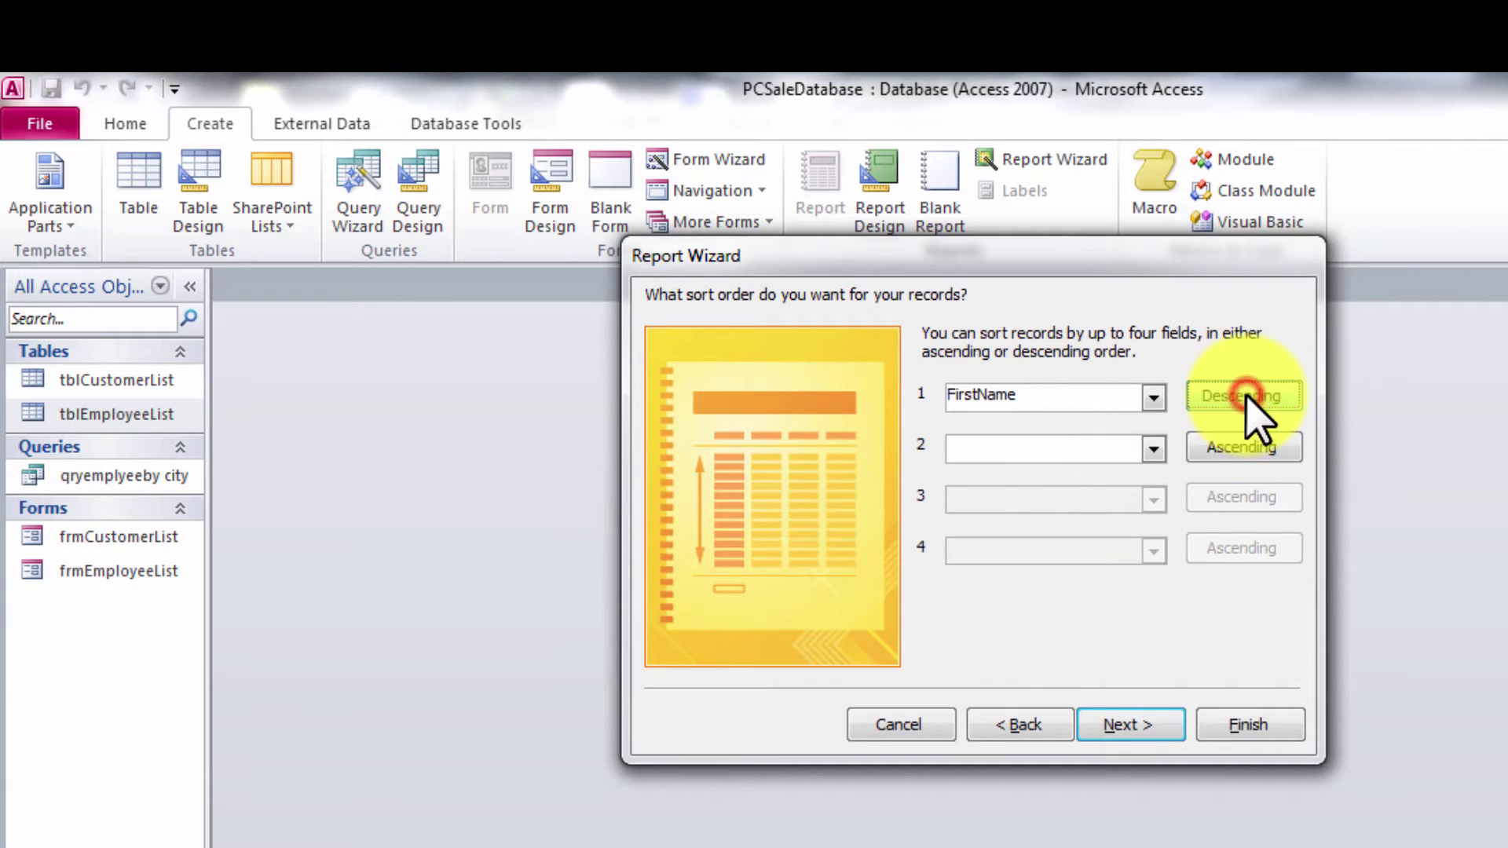
pyautogui.click(1131, 724)
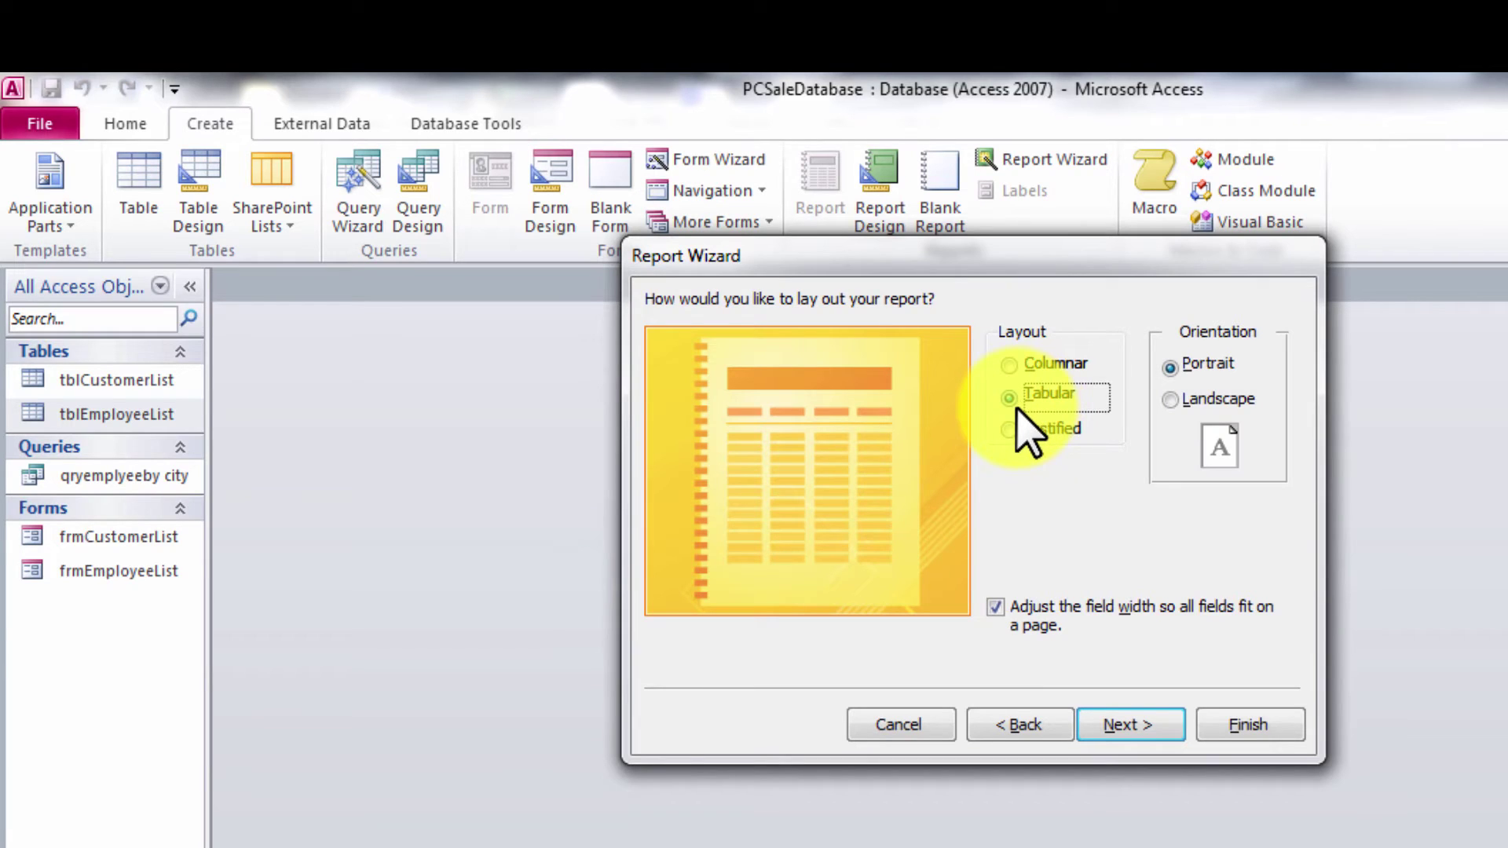
pyautogui.click(1170, 399)
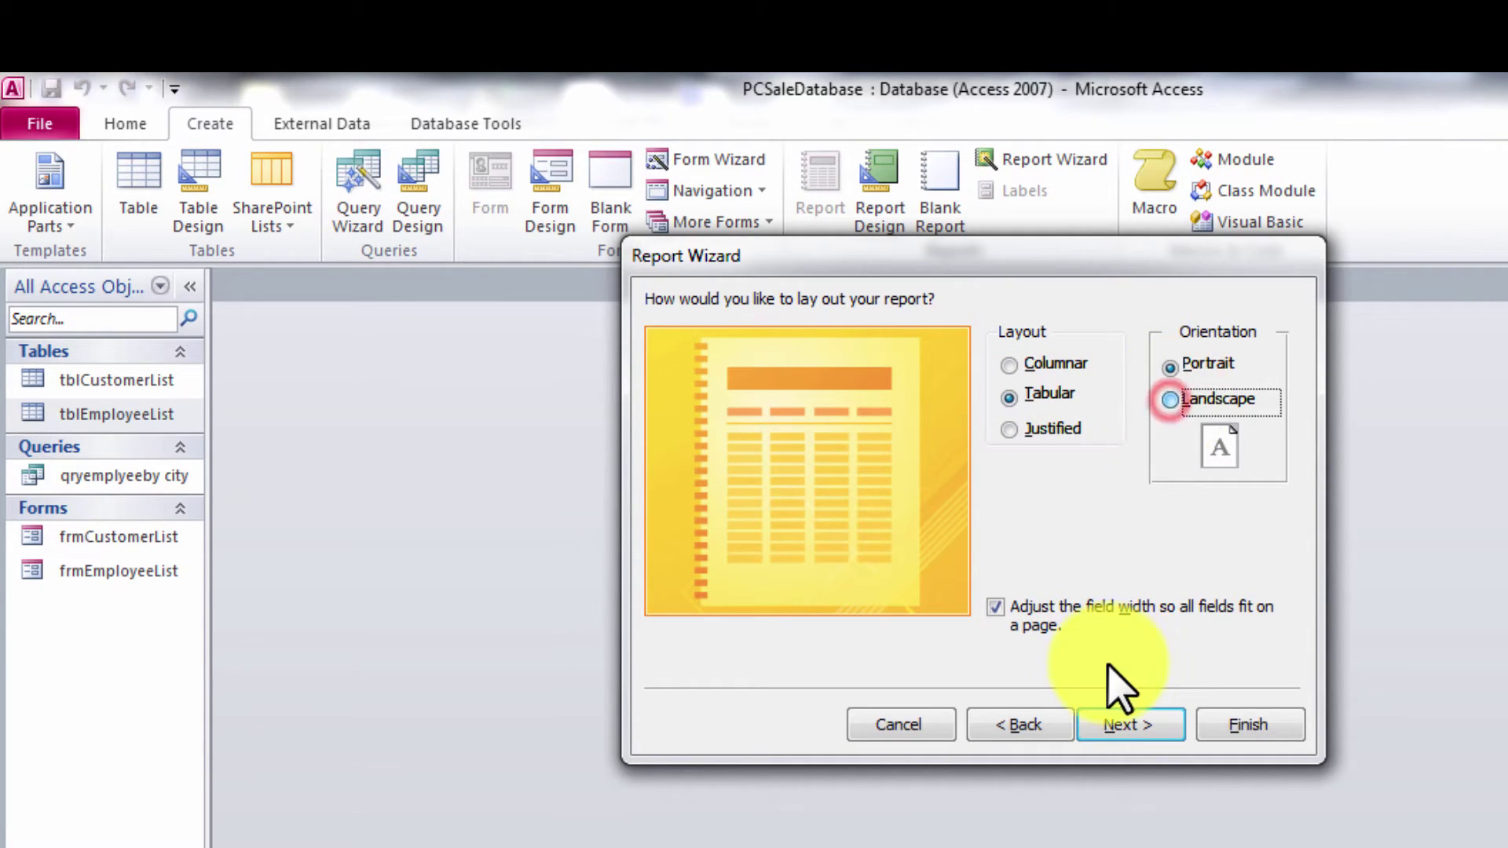
pyautogui.click(1135, 724)
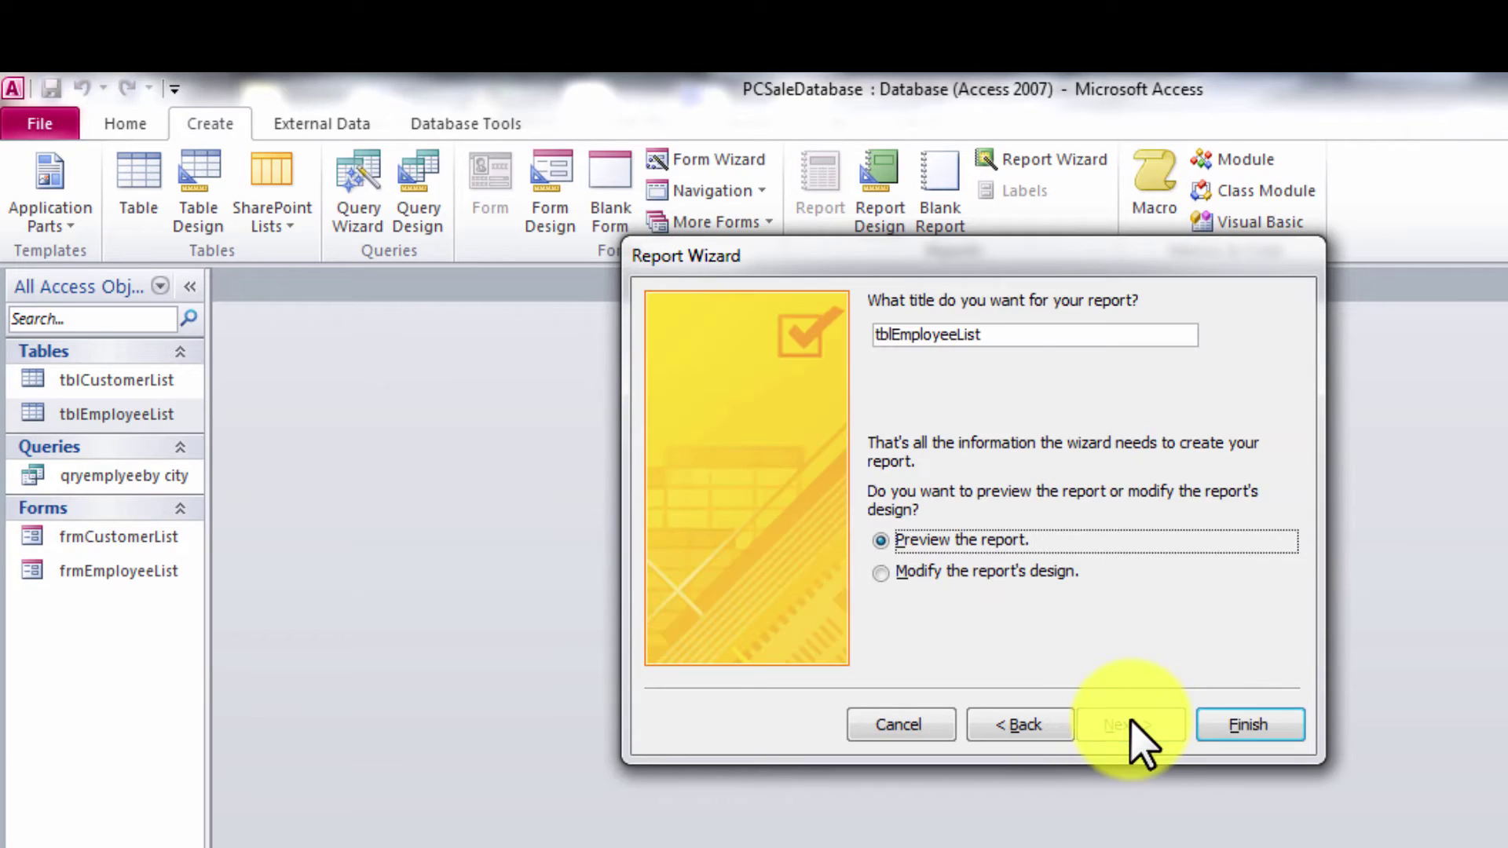
# Replace the report's title in the wizard with rptEmplyeeList.
pyautogui.click(1005, 336)
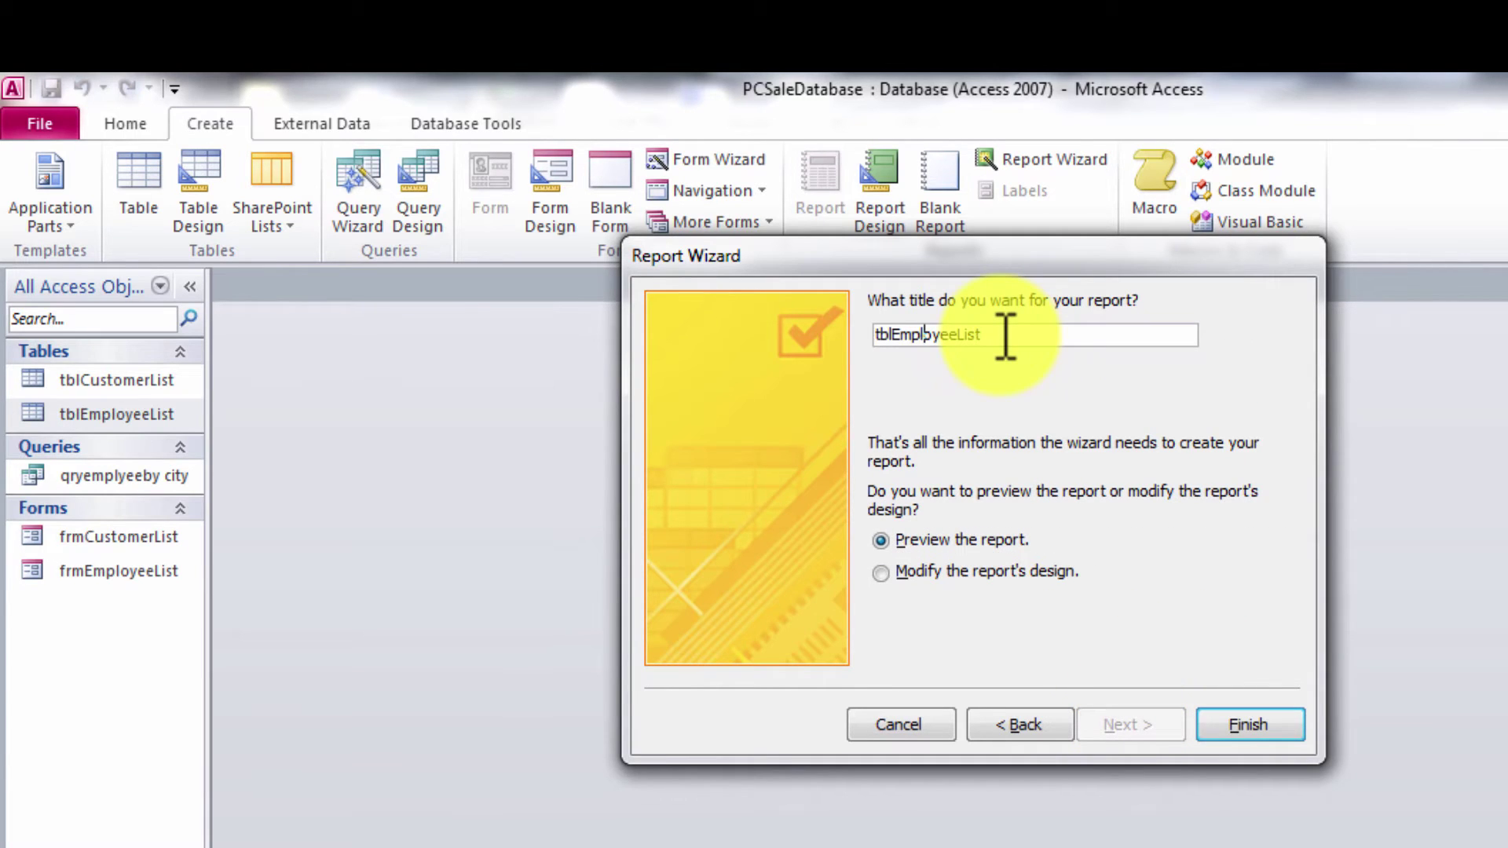
pyautogui.press('BackSpace')
pyautogui.press('BackSpace')
pyautogui.press('BackSpace')
pyautogui.press('BackSpace')
pyautogui.press('BackSpace')
pyautogui.press('BackSpace')
pyautogui.press('BackSpace')
pyautogui.press('BackSpace')
pyautogui.press('BackSpace')
pyautogui.press('BackSpace')
pyautogui.press('BackSpace')
pyautogui.press('BackSpace')
pyautogui.press('BackSpace')
pyautogui.press('BackSpace')
pyautogui.press('BackSpace')
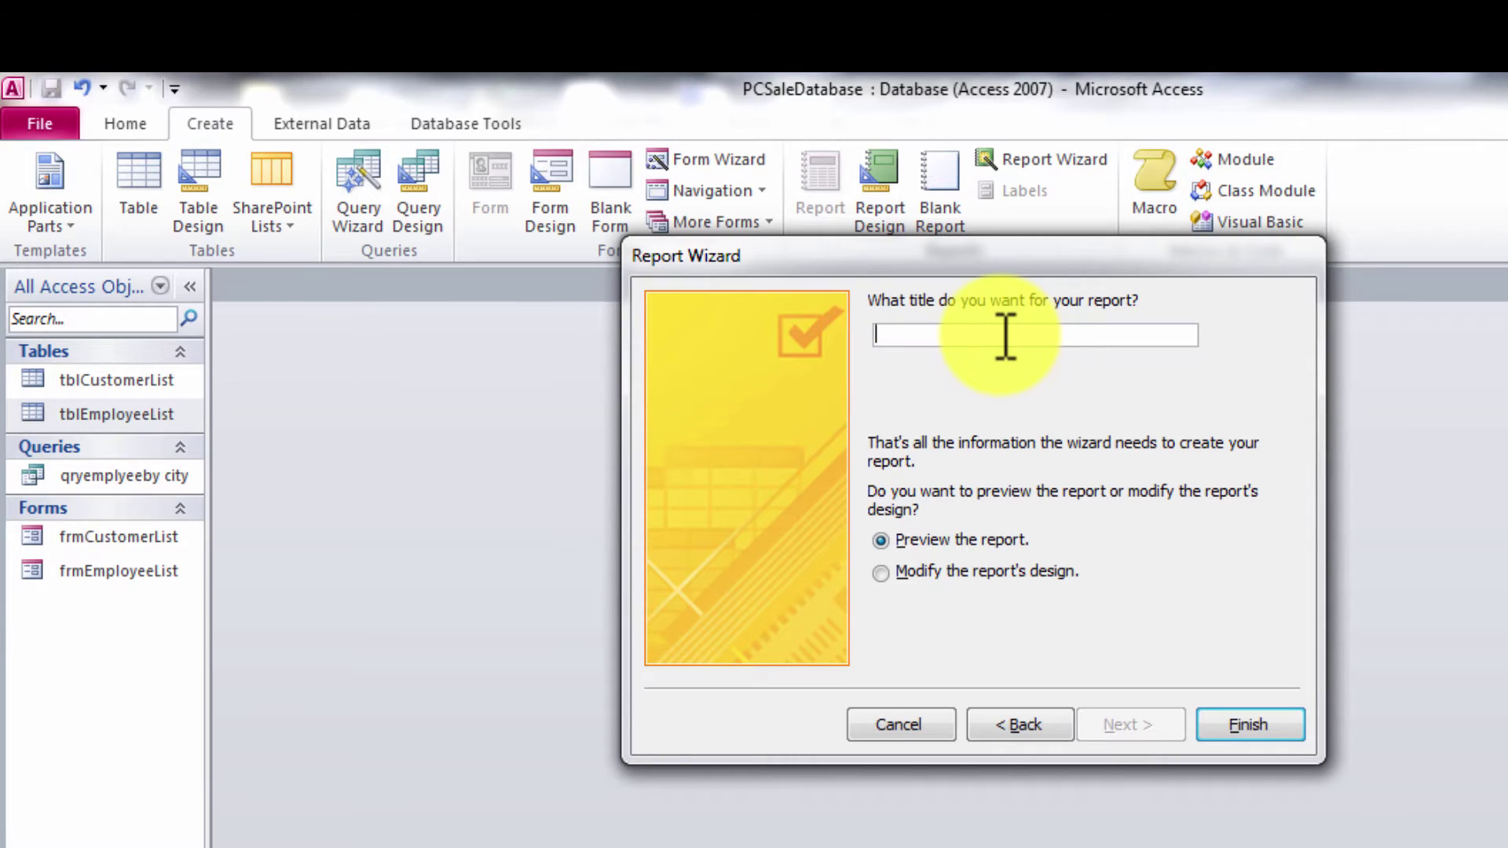
pyautogui.write('rptemplyeelist')
pyautogui.click(906, 334)
pyautogui.press('BackSpace')
pyautogui.write('E')
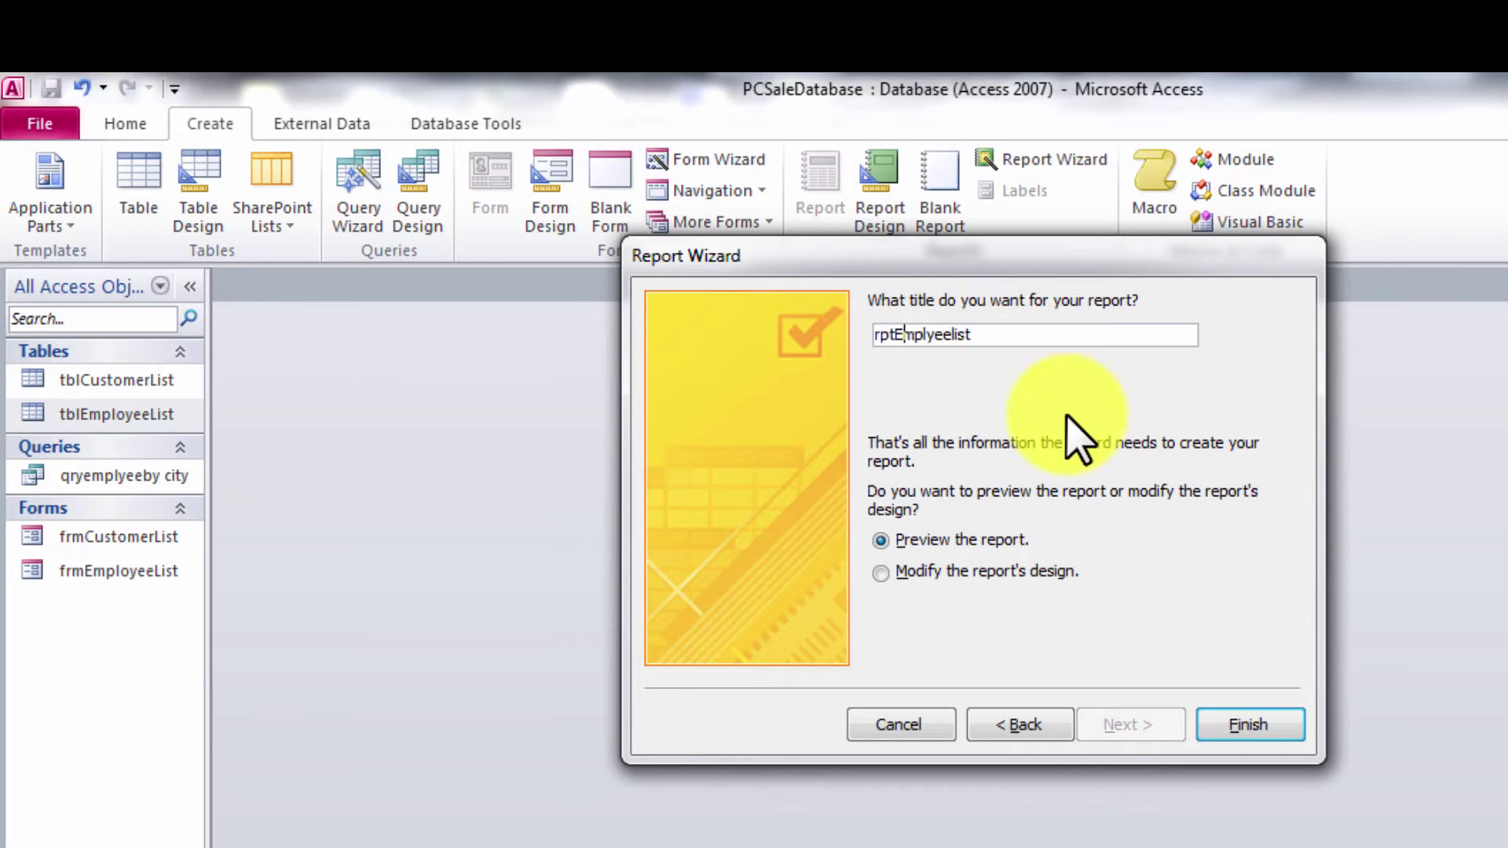
pyautogui.press('Right')
pyautogui.press('Right')
pyautogui.press('Right')
pyautogui.press('Right')
pyautogui.press('Right')
pyautogui.press('Right')
pyautogui.press('Right')
pyautogui.press('BackSpace')
pyautogui.write('L')
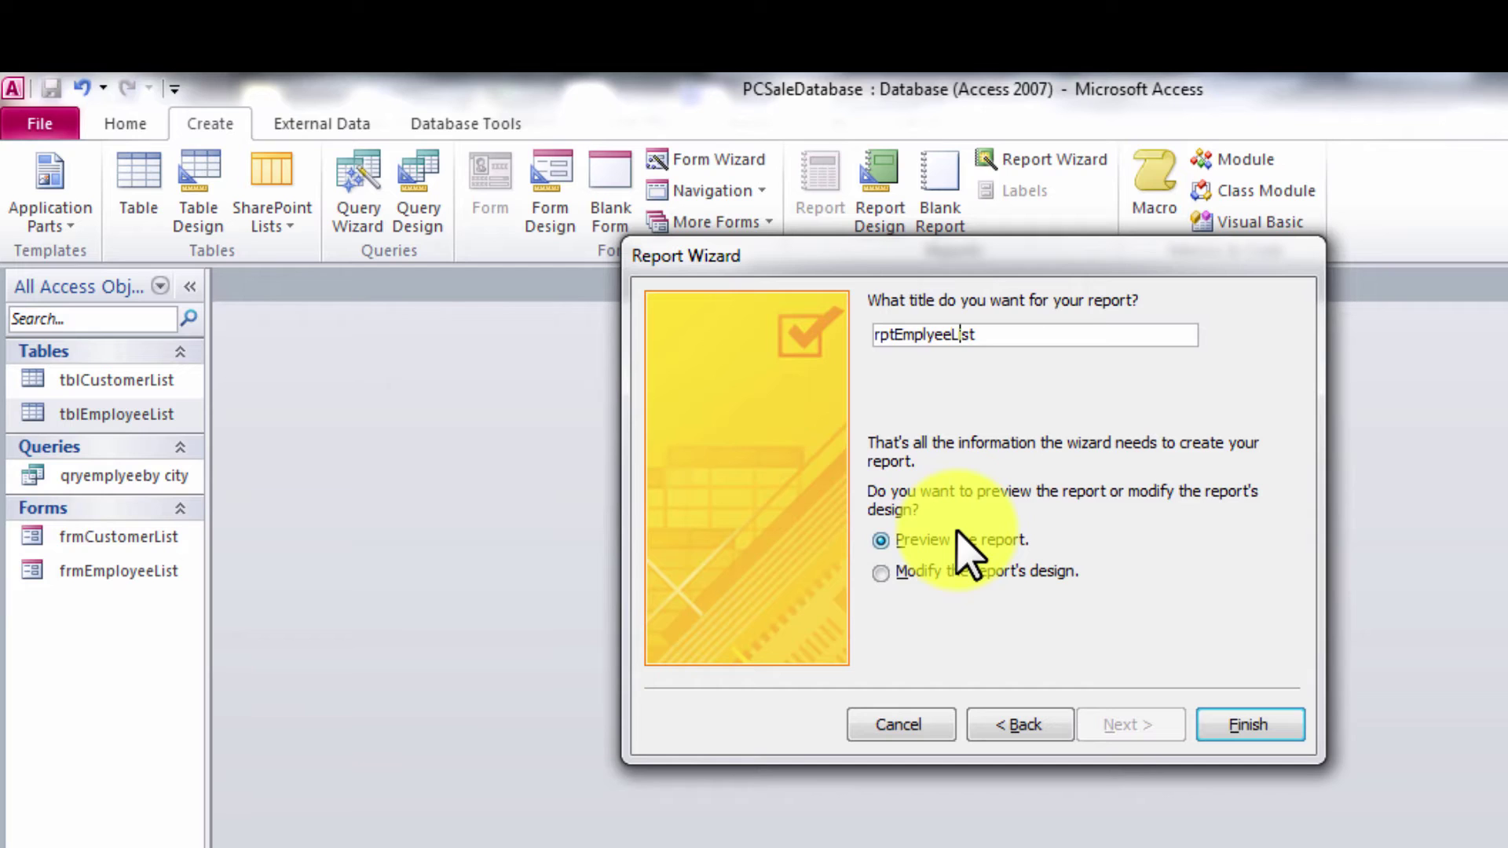
# Finish the wizard with the option to modify the report's design, and show the report in Layout View.
pyautogui.click(881, 571)
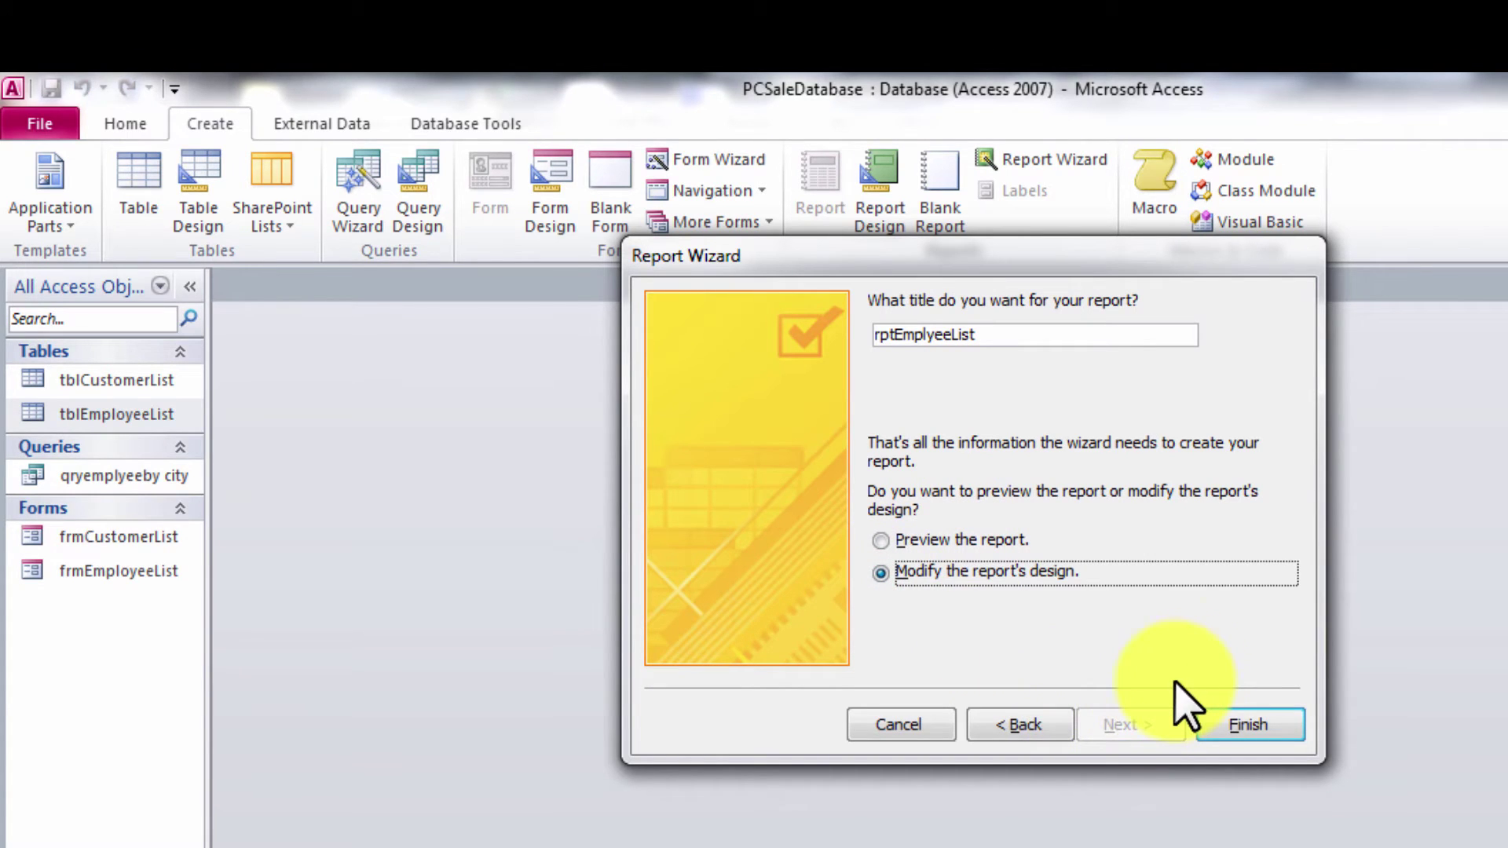
pyautogui.click(1243, 724)
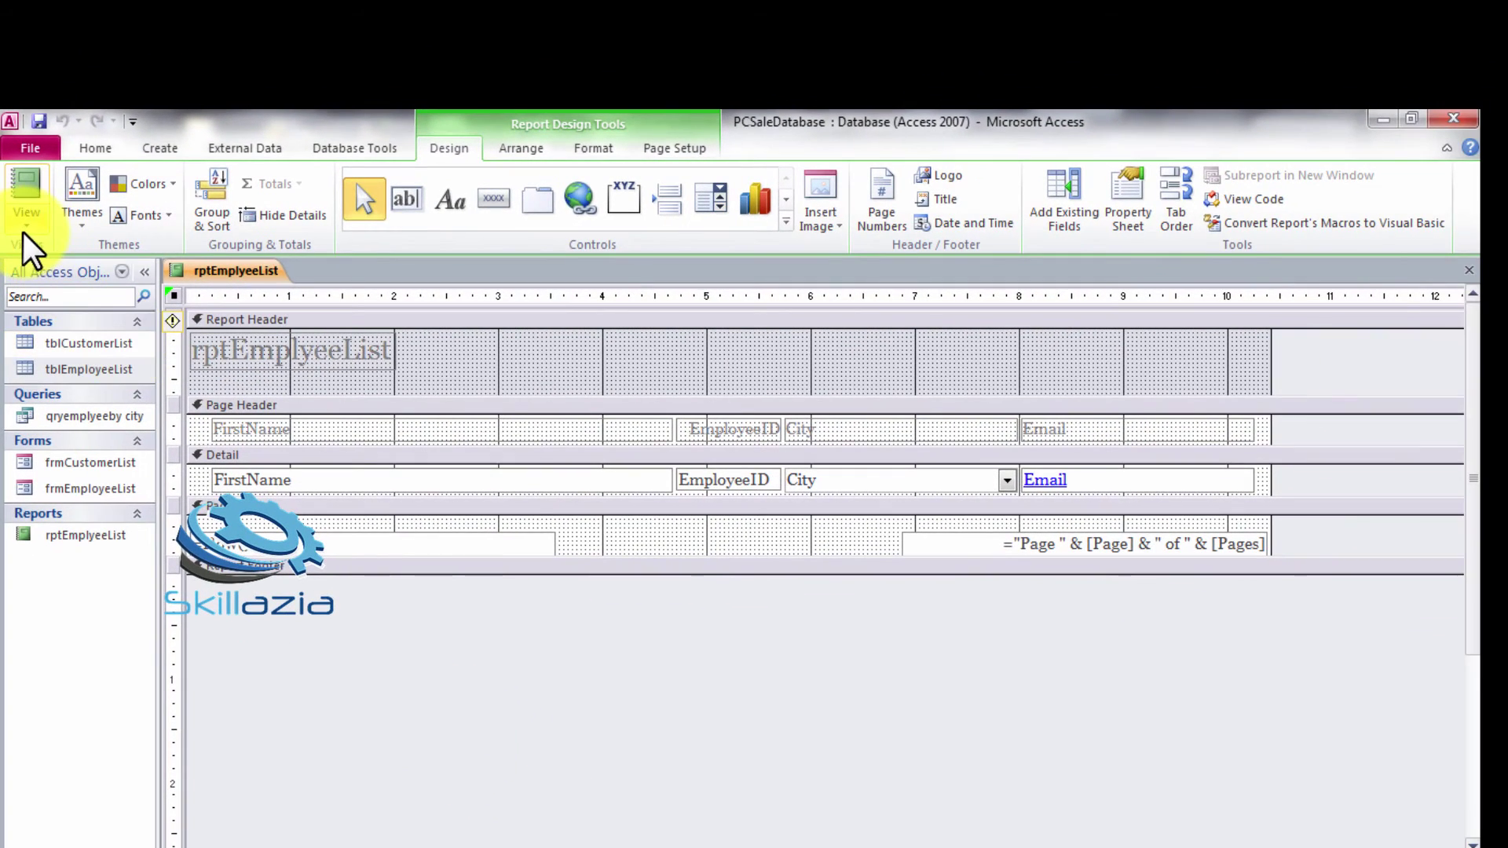
pyautogui.click(25, 227)
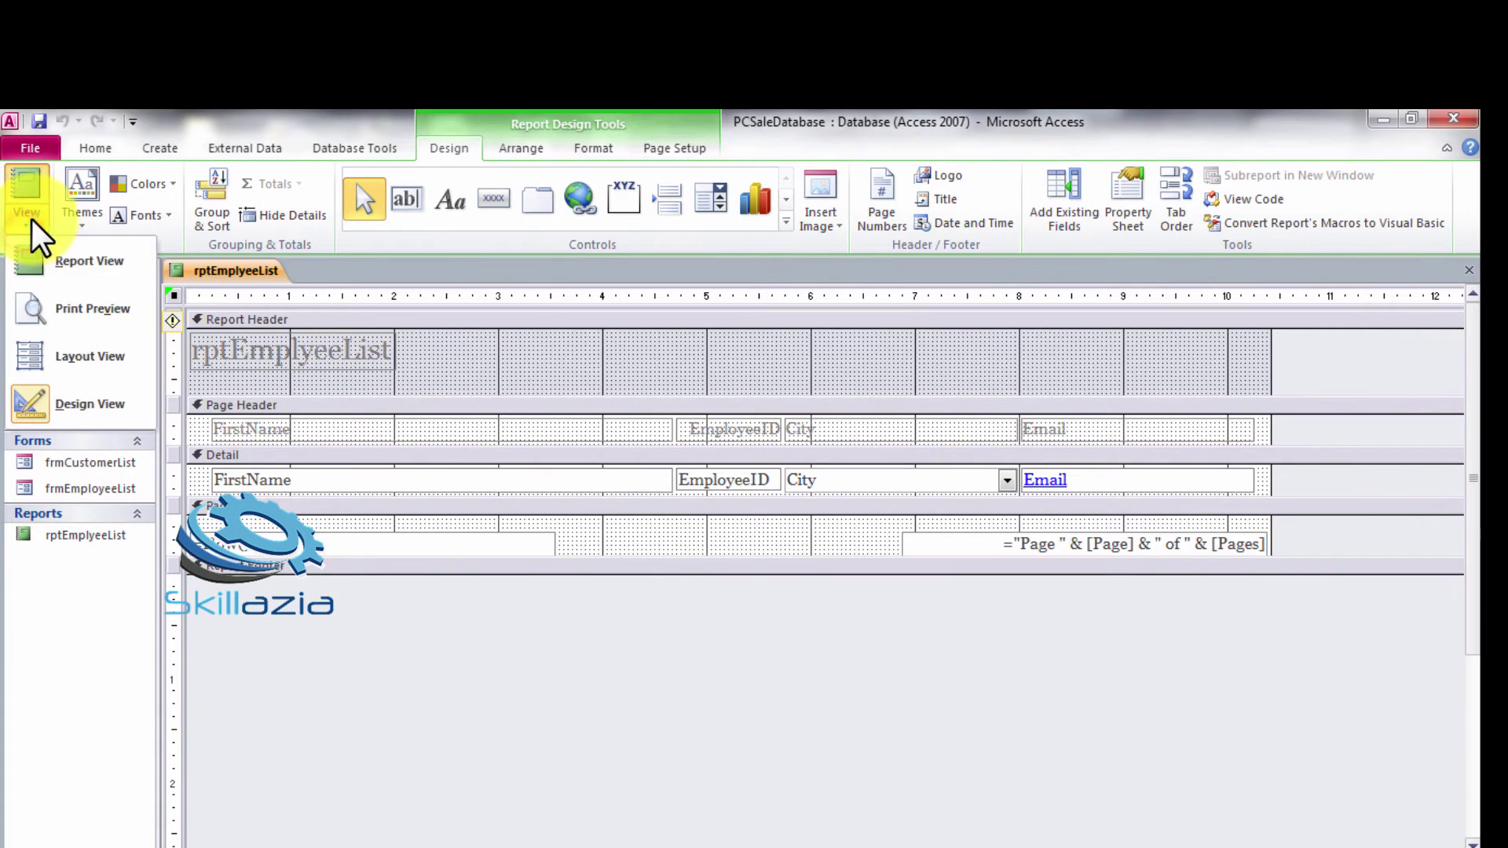
pyautogui.click(98, 378)
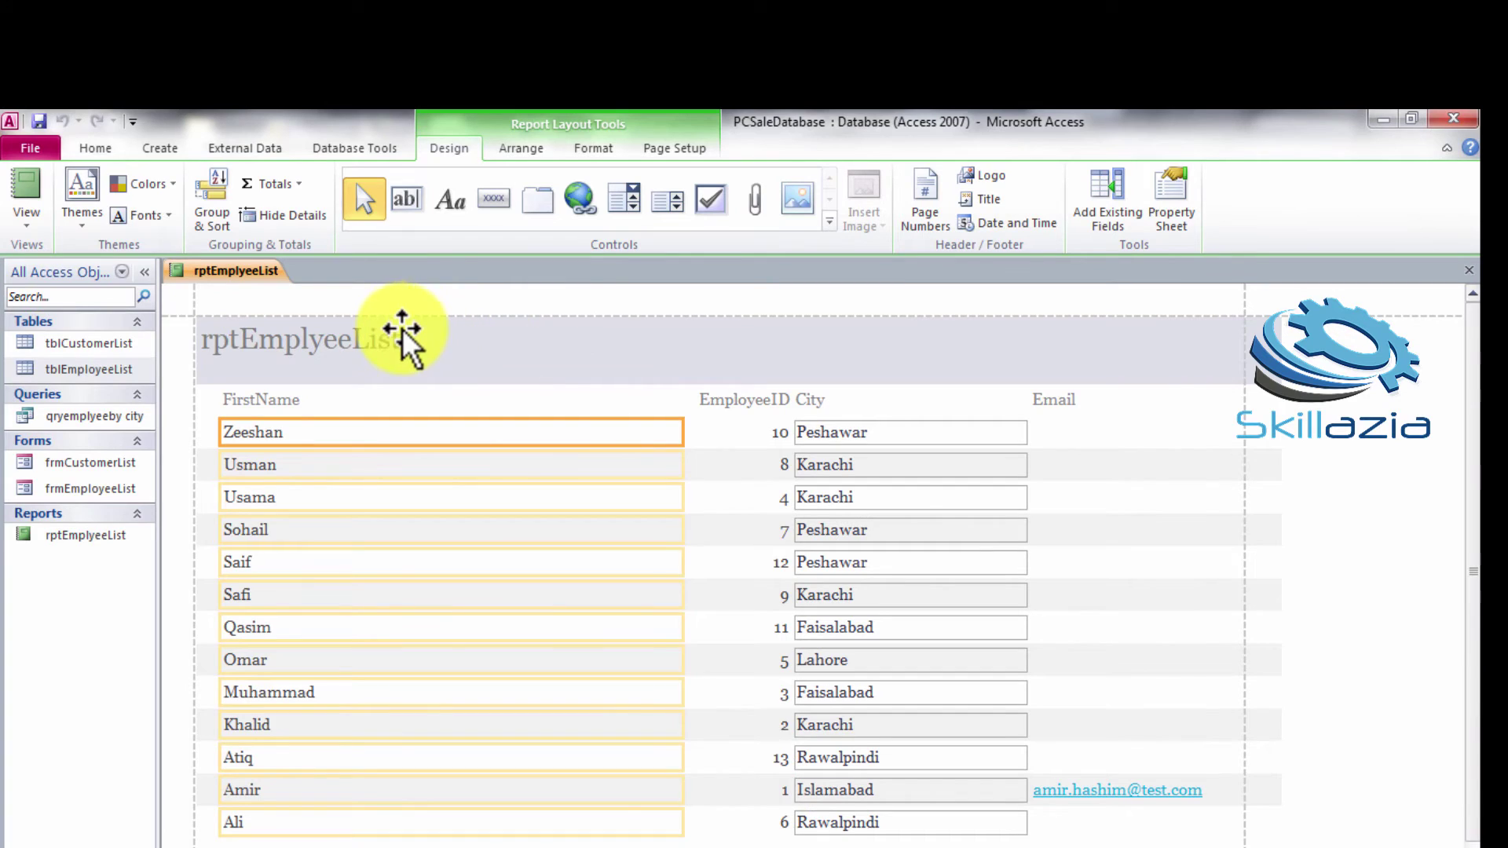
# Change the heading text in the report header to "Employee List Report".
pyautogui.click(402, 336)
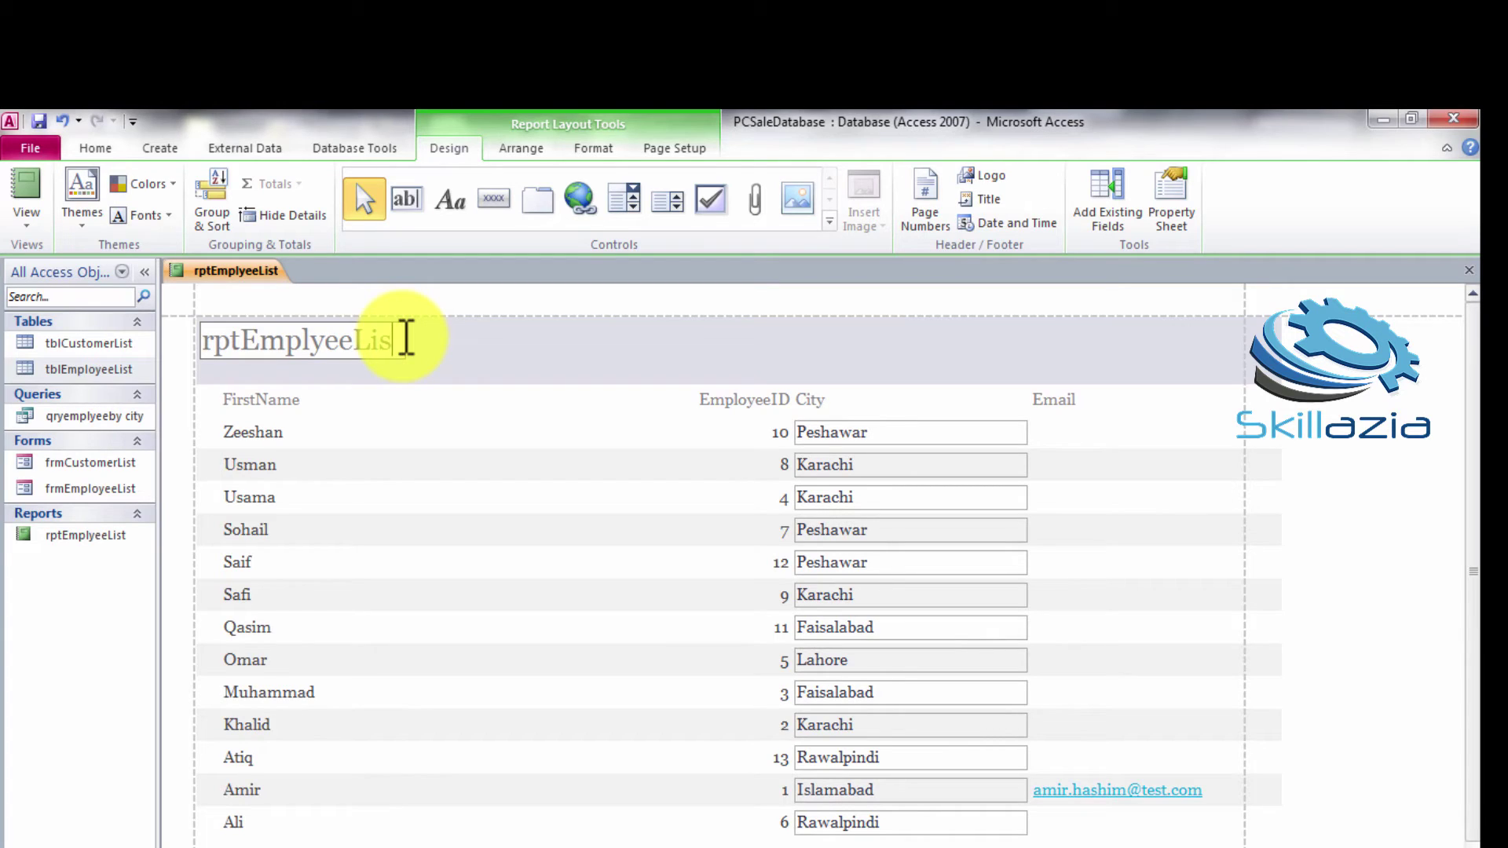
pyautogui.hotkey('ctrl', 'BackSpace')
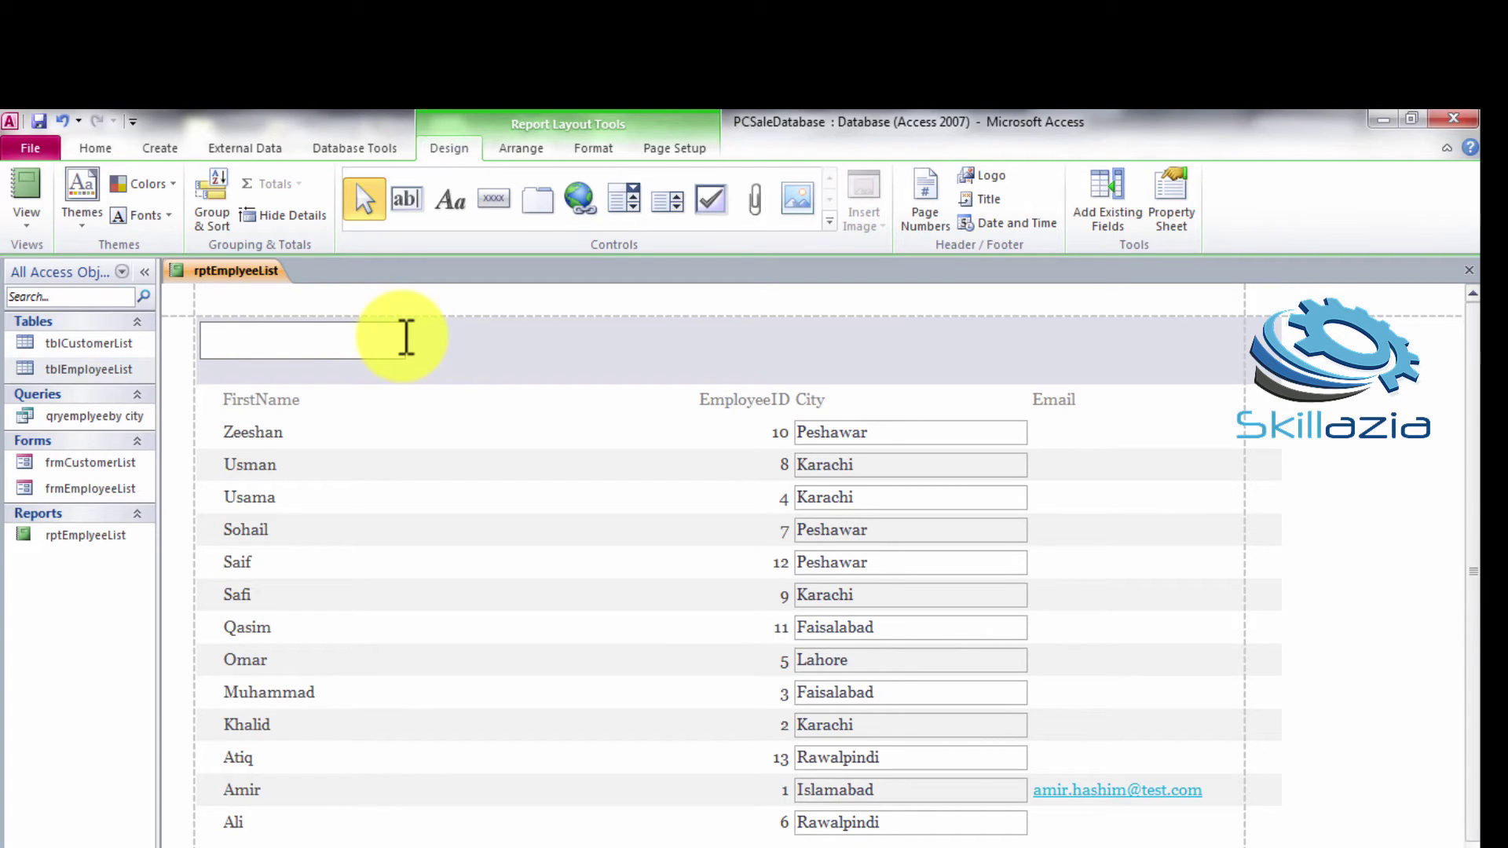
pyautogui.write('Employee List Report')
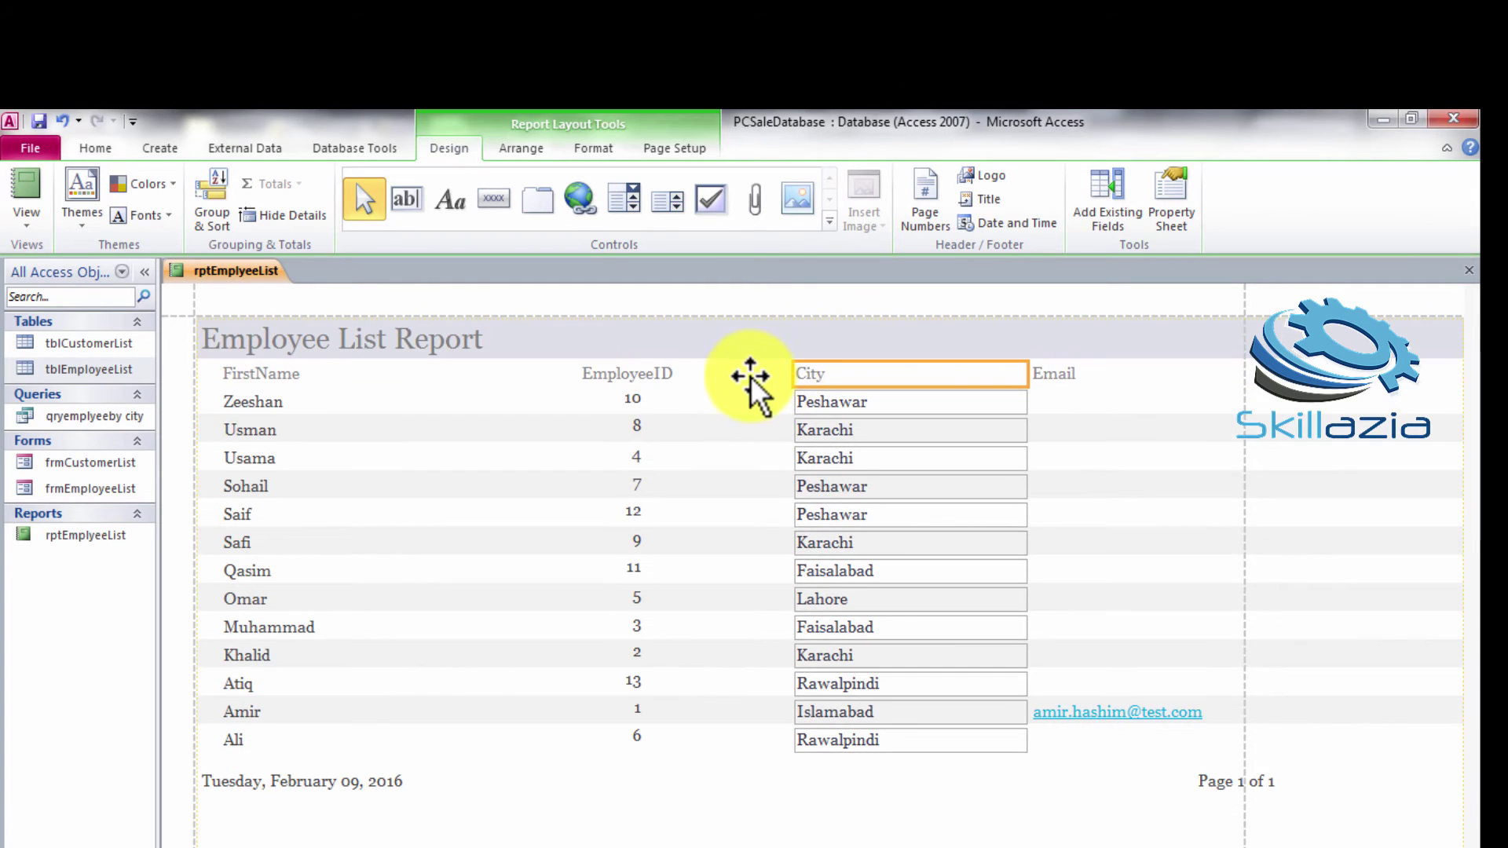
# Move the City and Email columns with their headings left, closer to the EmployeeID column.
pyautogui.moveTo(750, 375); pyautogui.dragTo(749, 376)
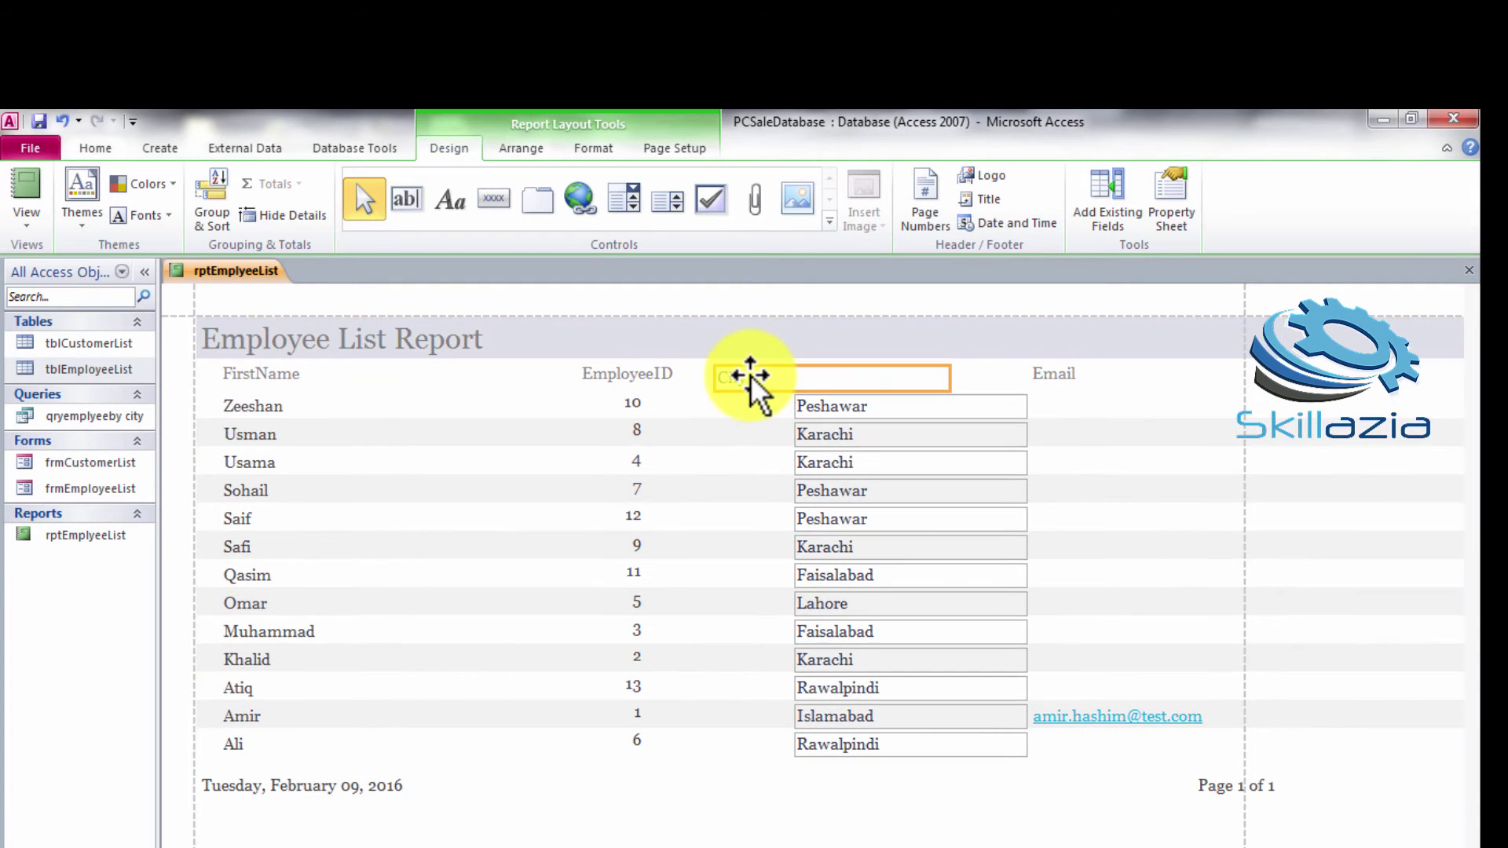
pyautogui.moveTo(841, 408); pyautogui.dragTo(737, 408)
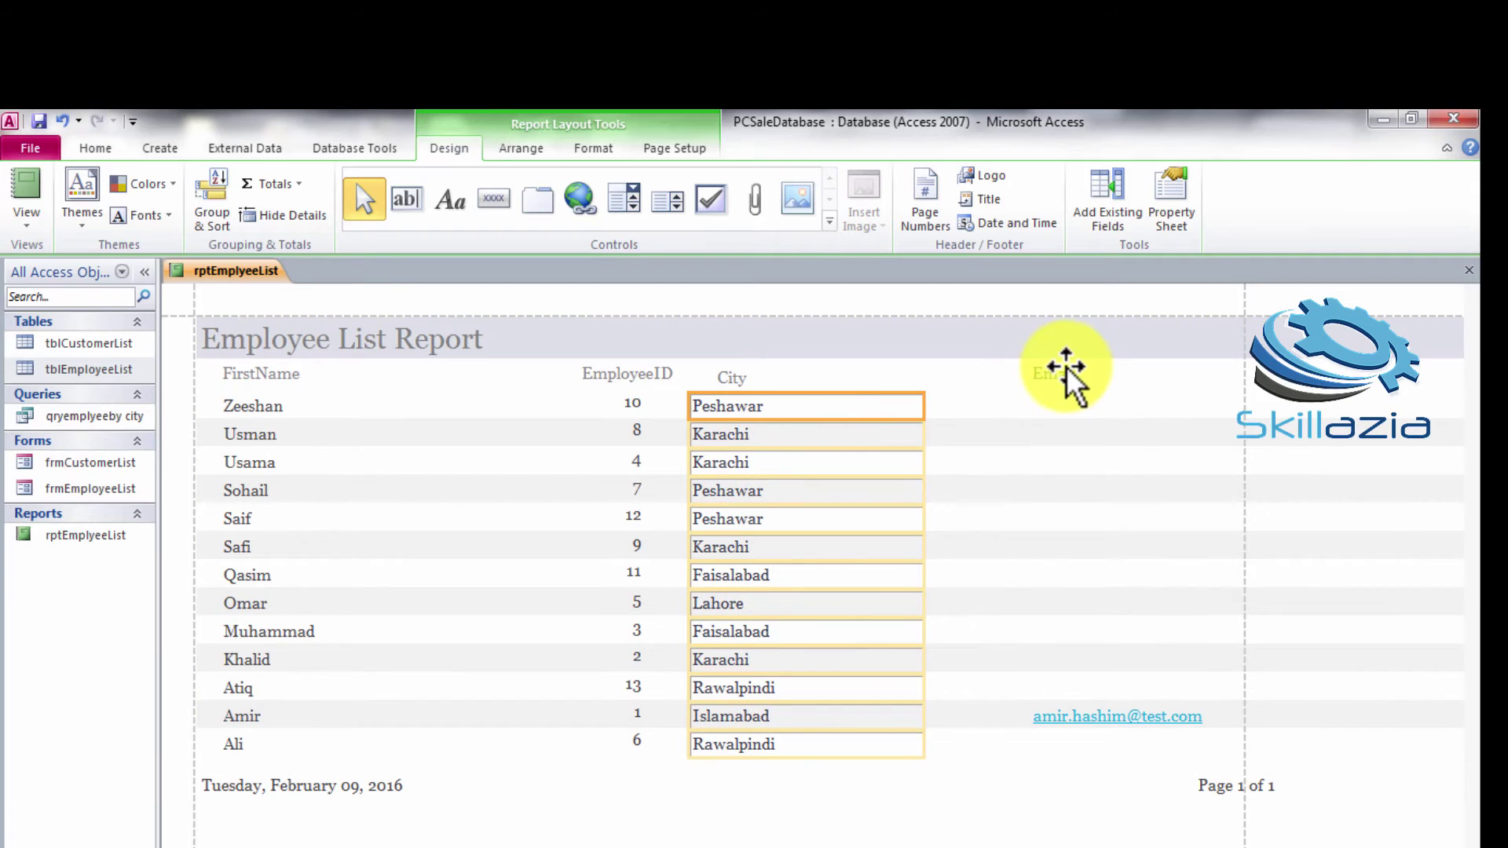
pyautogui.moveTo(1068, 369); pyautogui.dragTo(1066, 370)
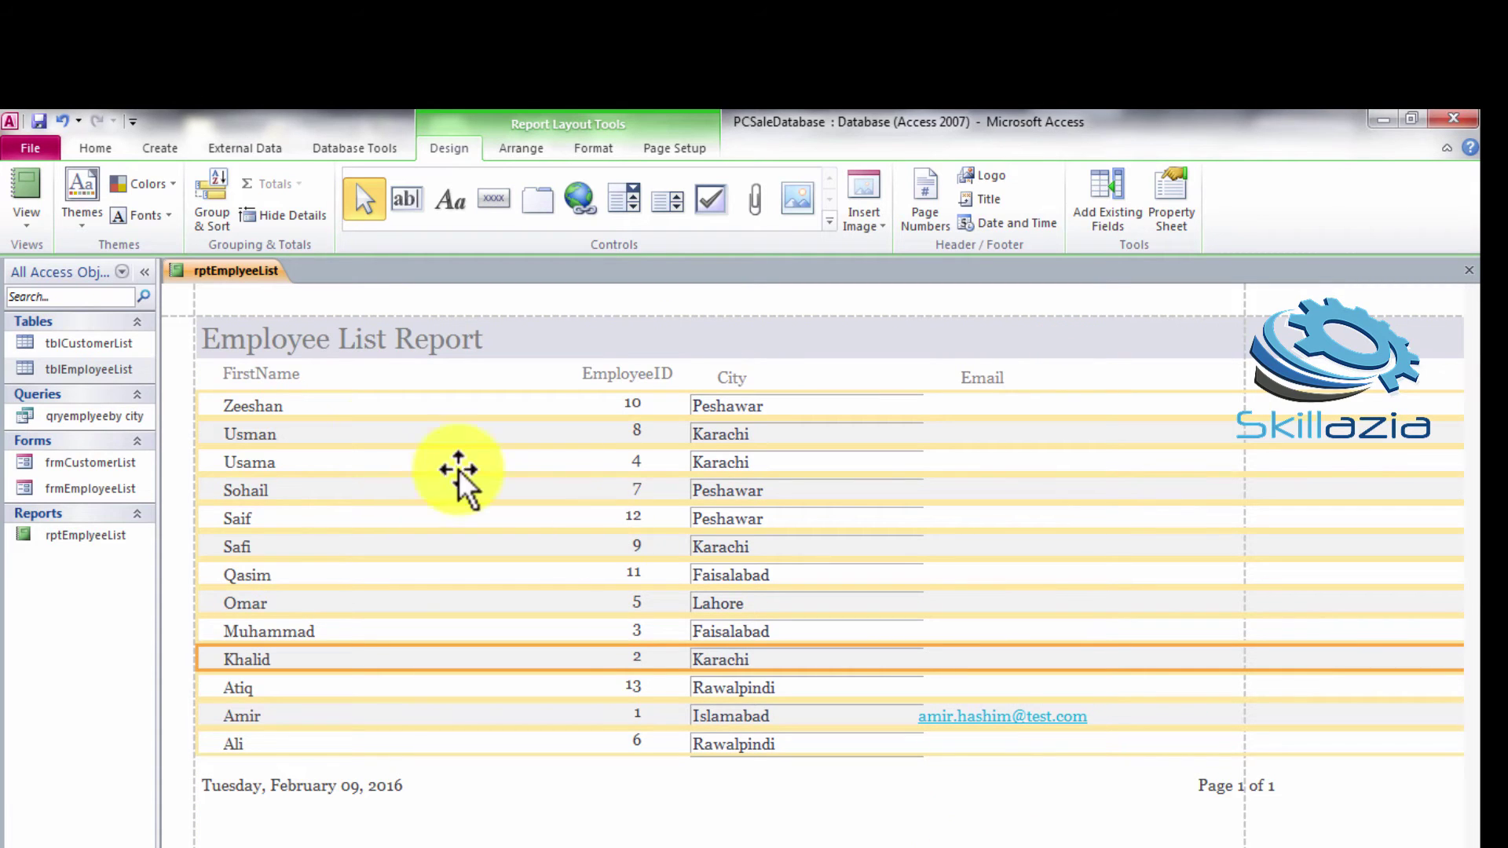
# Insert the Penguins sample picture as the report logo and place it just right of the header title.
pyautogui.click(572, 336)
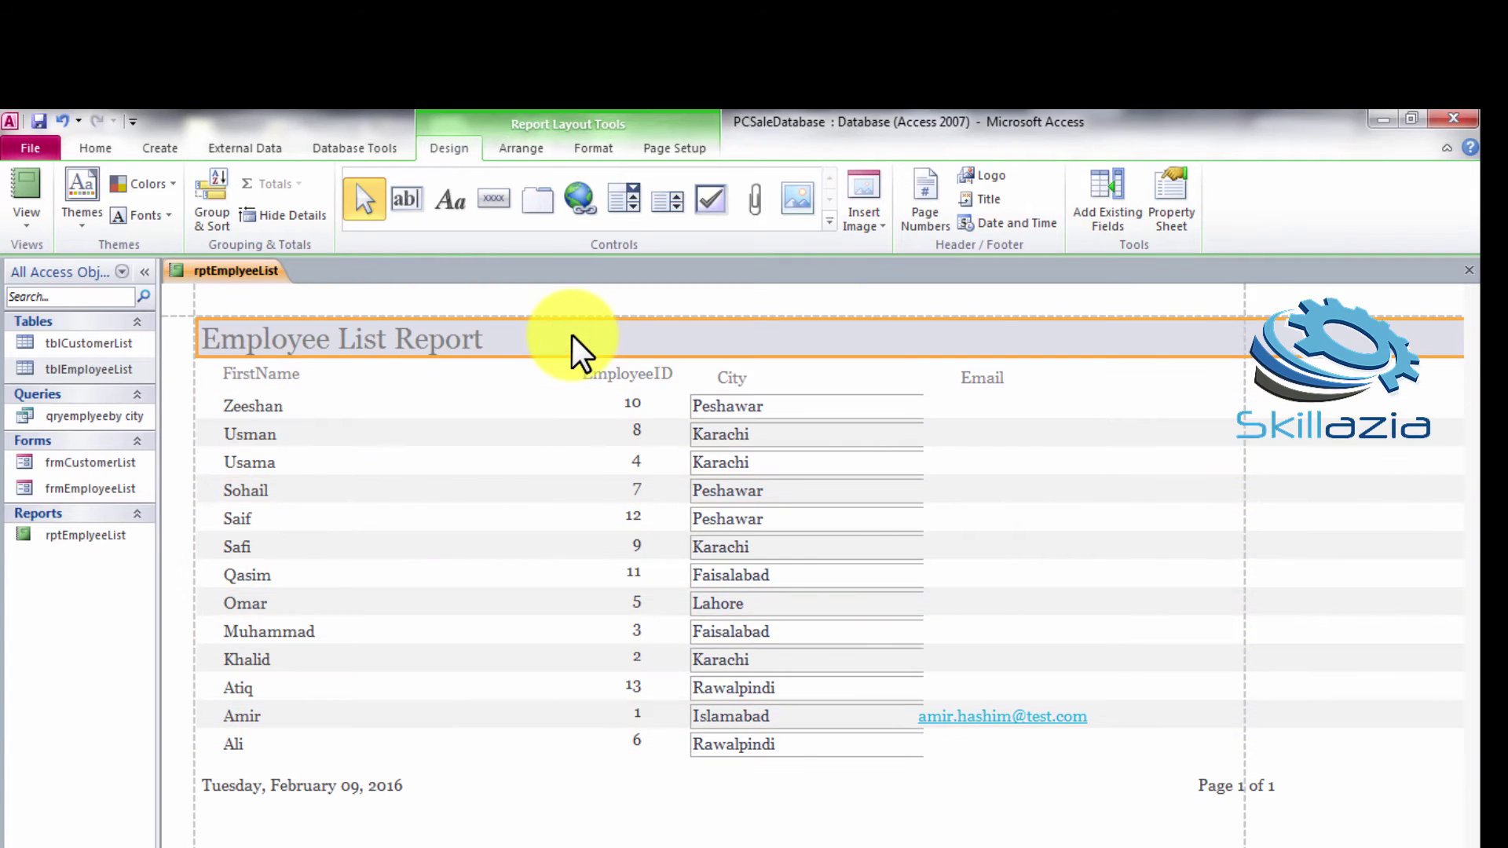
pyautogui.click(996, 175)
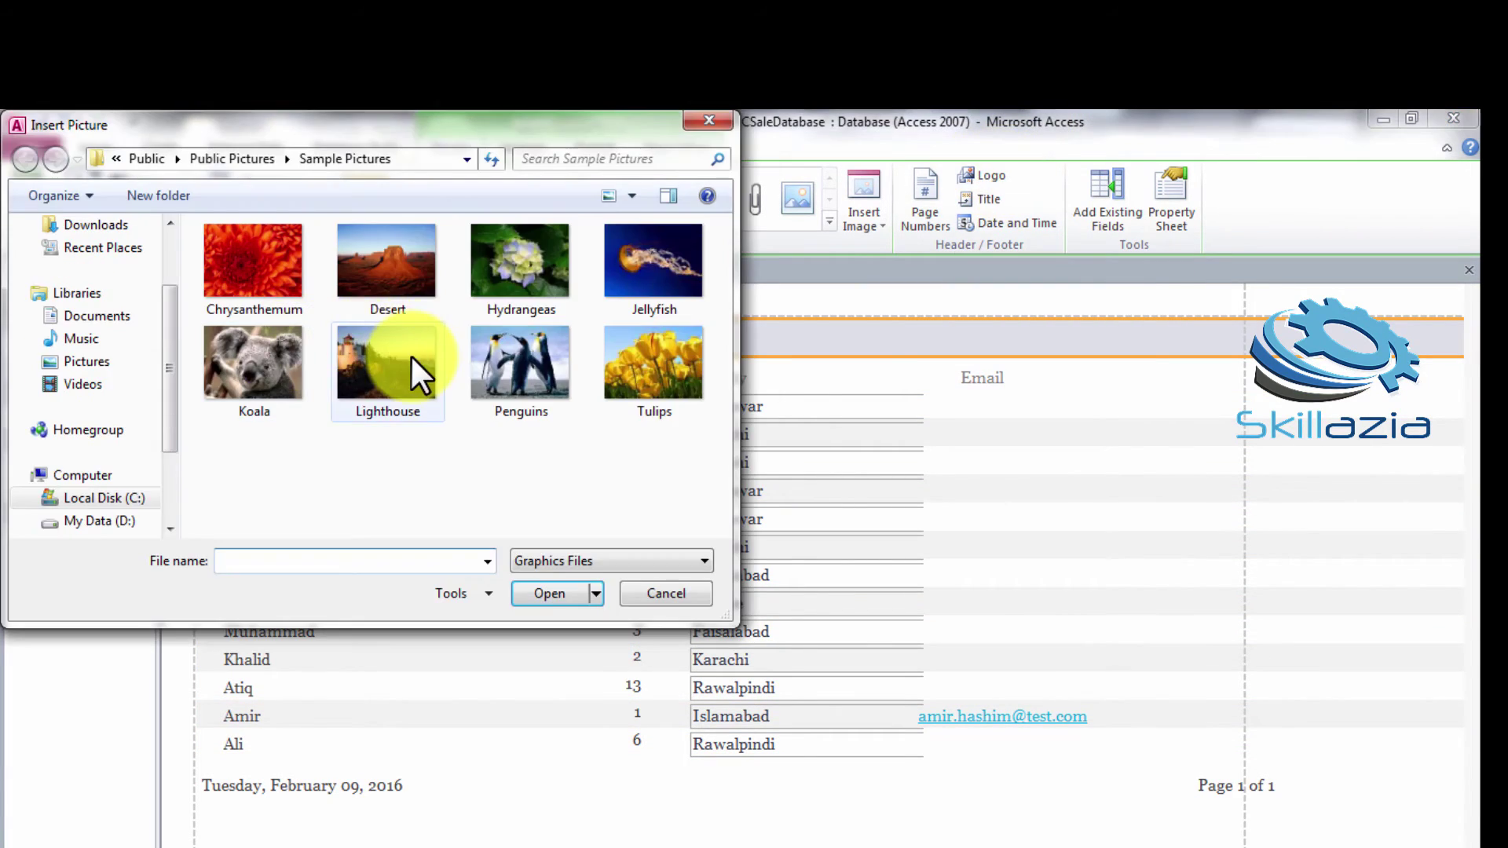
pyautogui.click(509, 371)
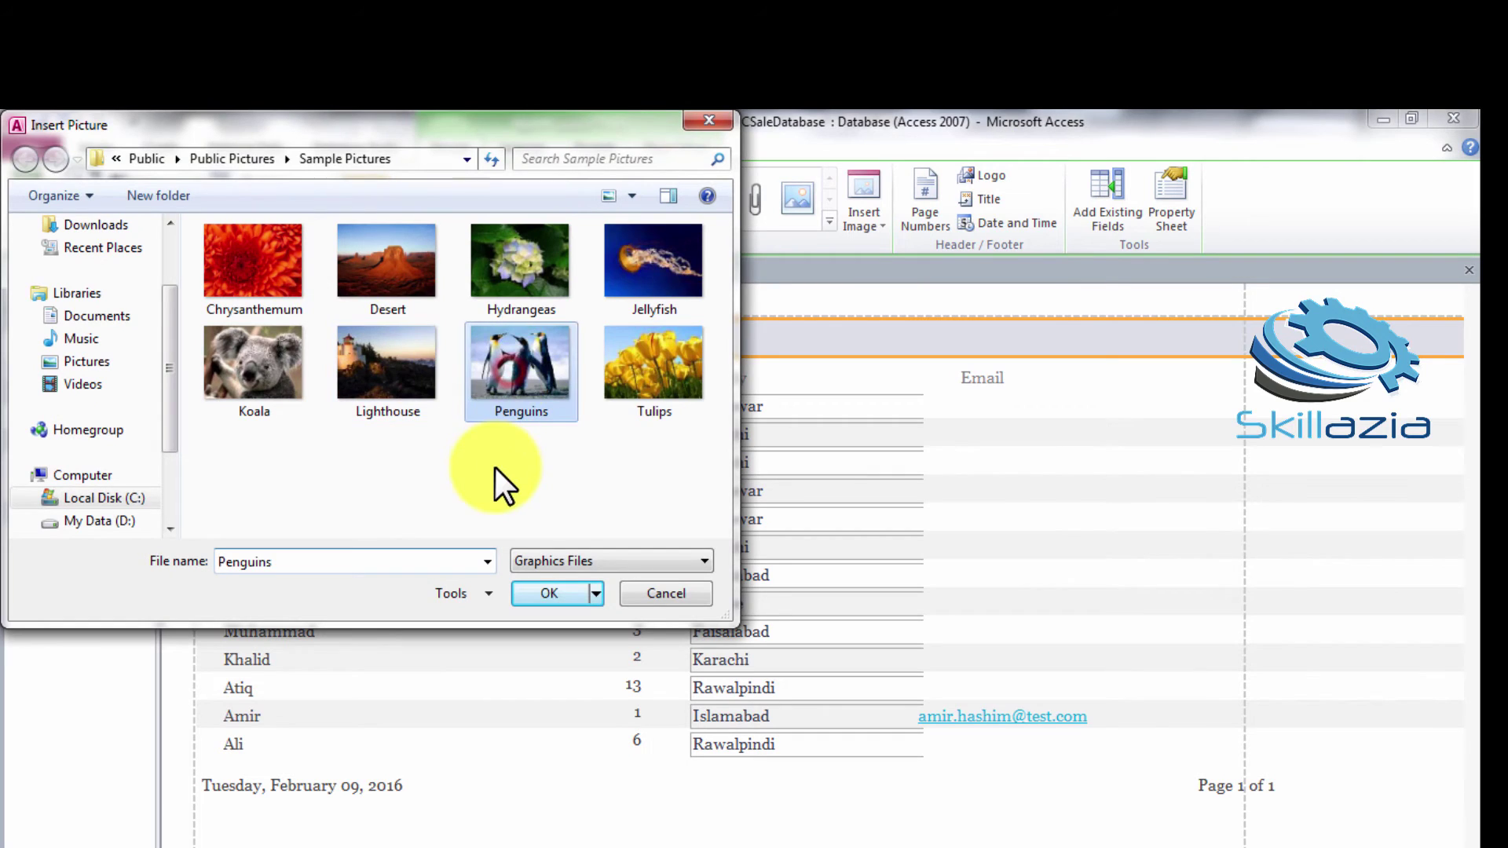
pyautogui.click(550, 594)
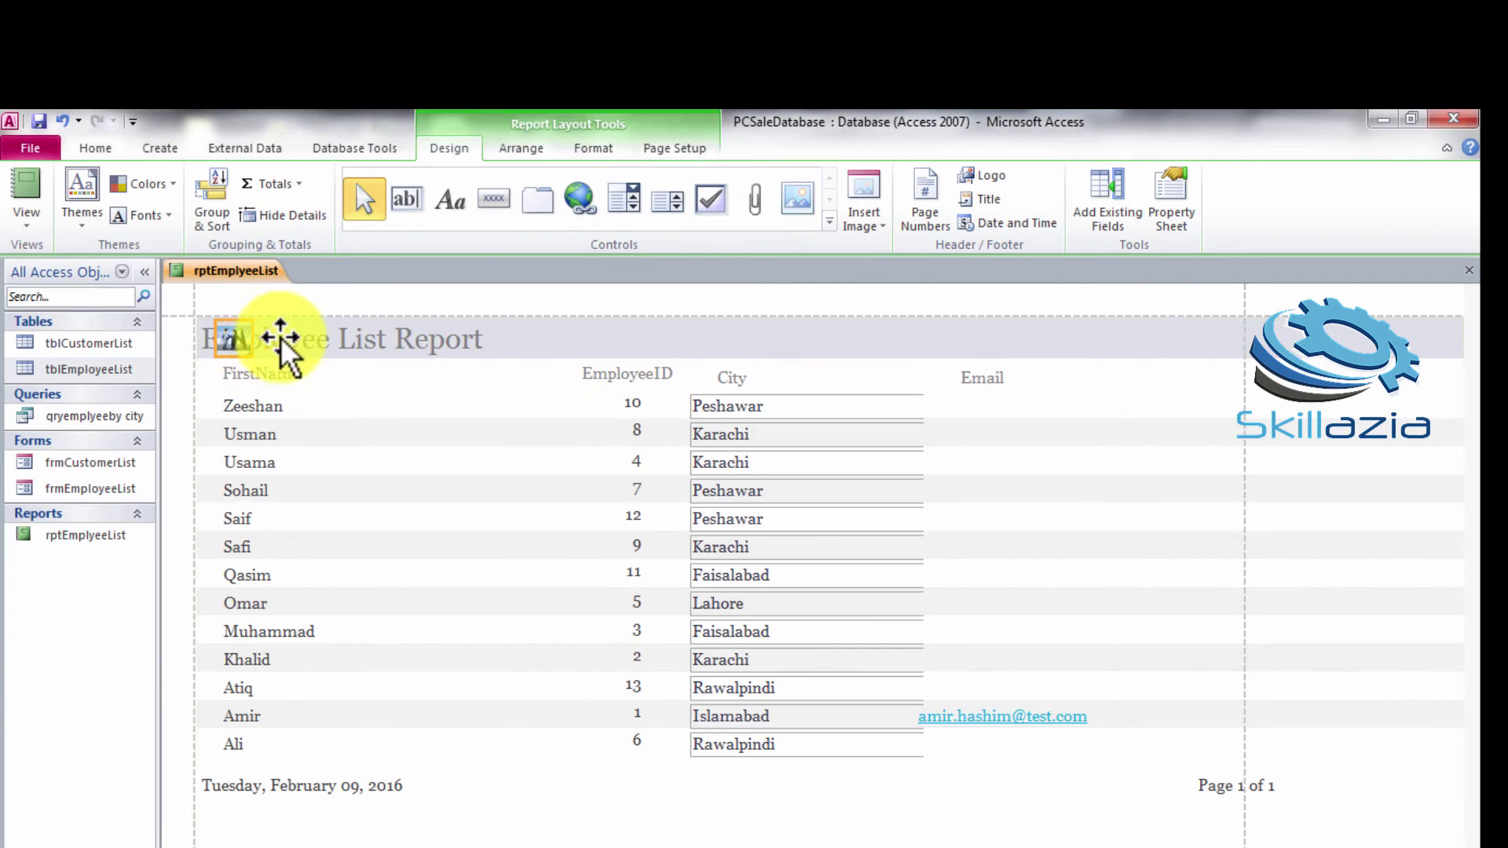
pyautogui.moveTo(454, 348); pyautogui.dragTo(633, 340)
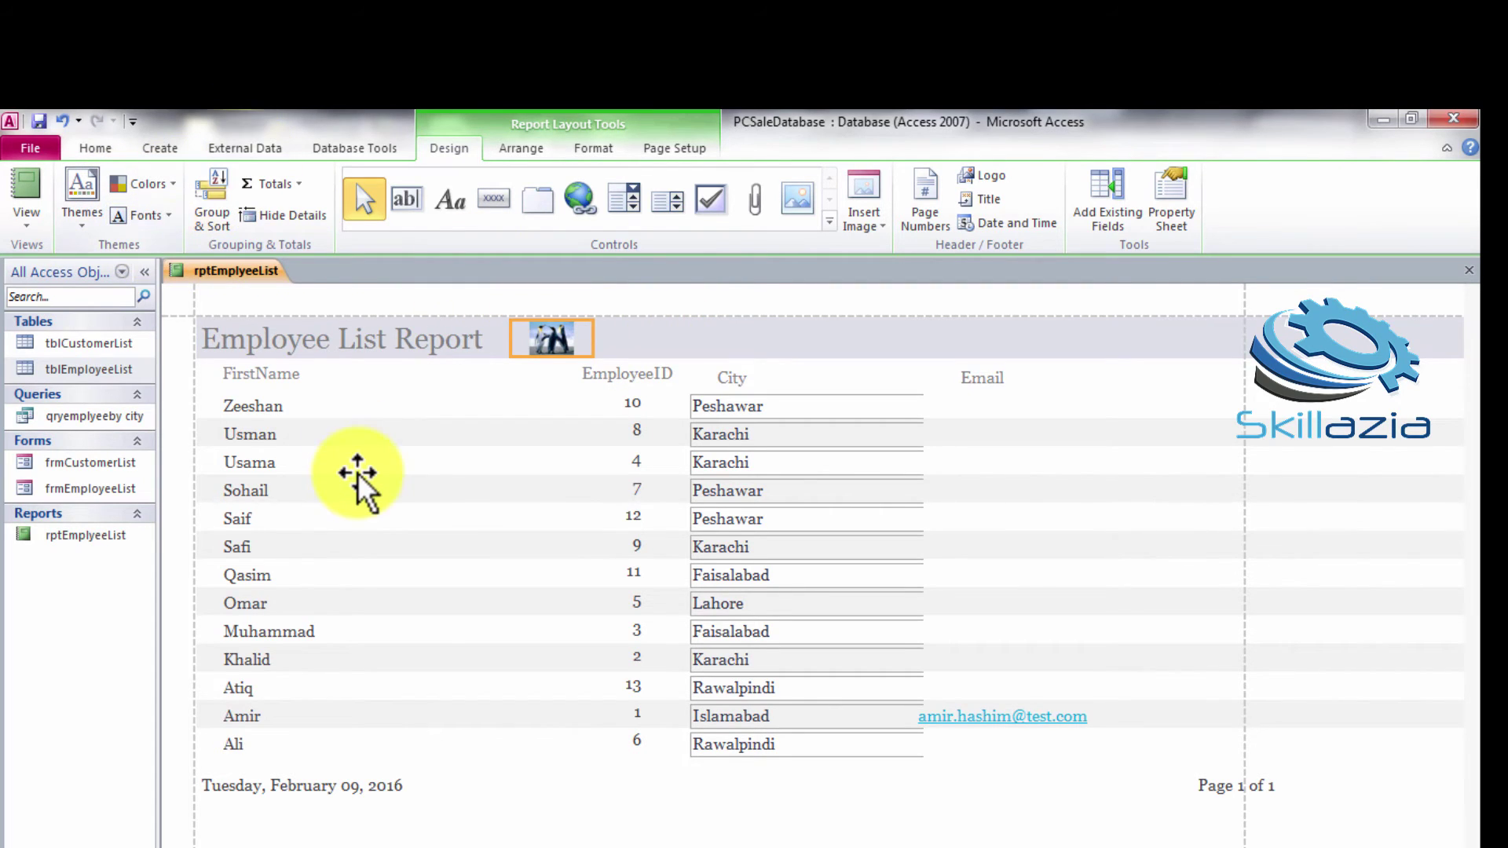
# Apply a built-in theme that gives the report a grey header band and green hyperlinks.
pyautogui.click(88, 234)
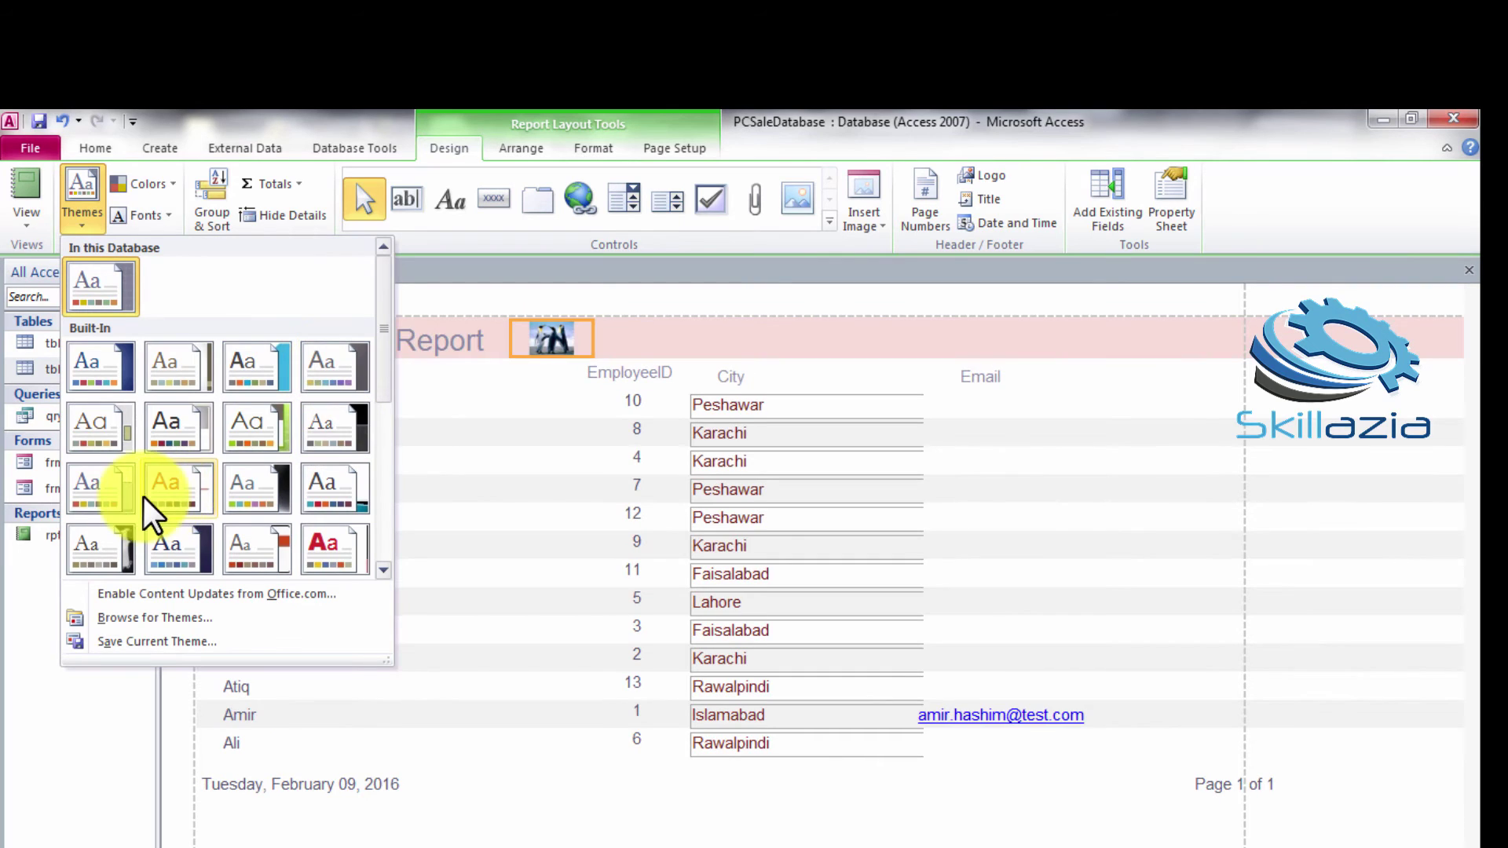
pyautogui.click(173, 546)
pyautogui.click(980, 783)
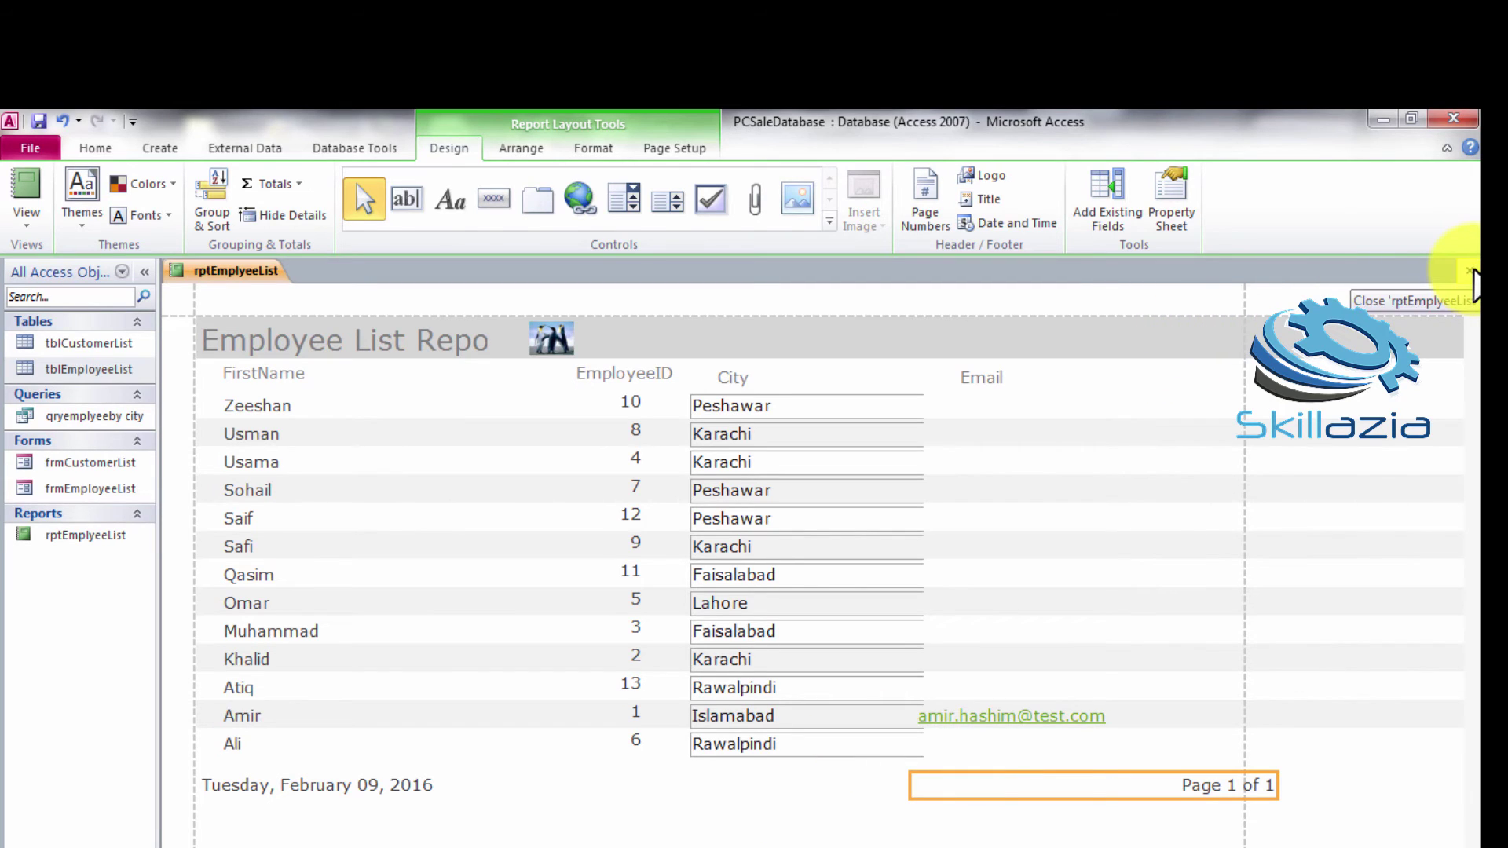
# Close the rptEmplyeeList report, reopen it to review the customised layout, and close it again.
pyautogui.click(1469, 270)
pyautogui.click(80, 540)
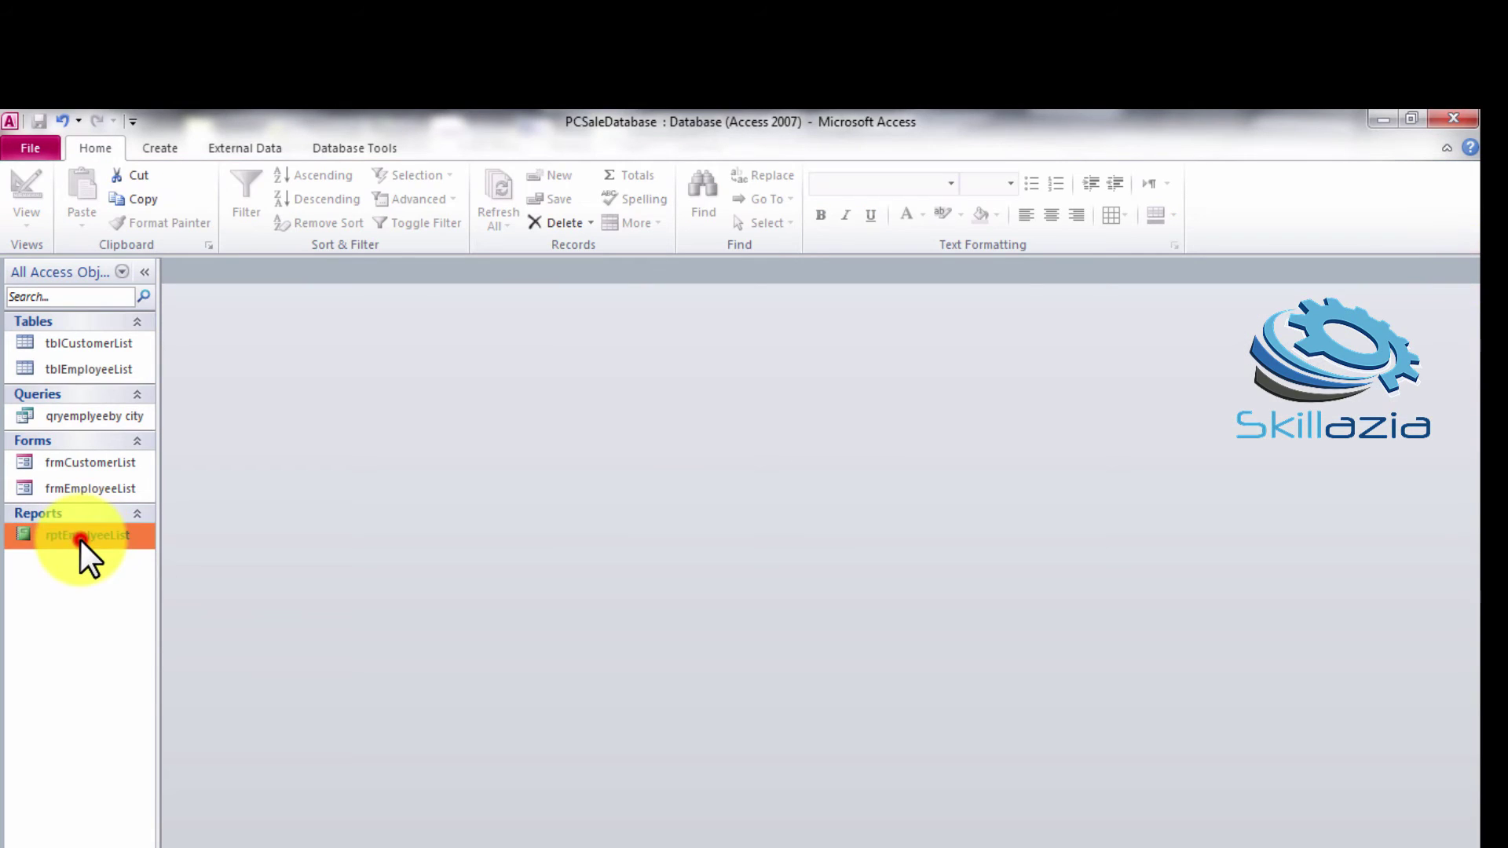
pyautogui.doubleClick(80, 540)
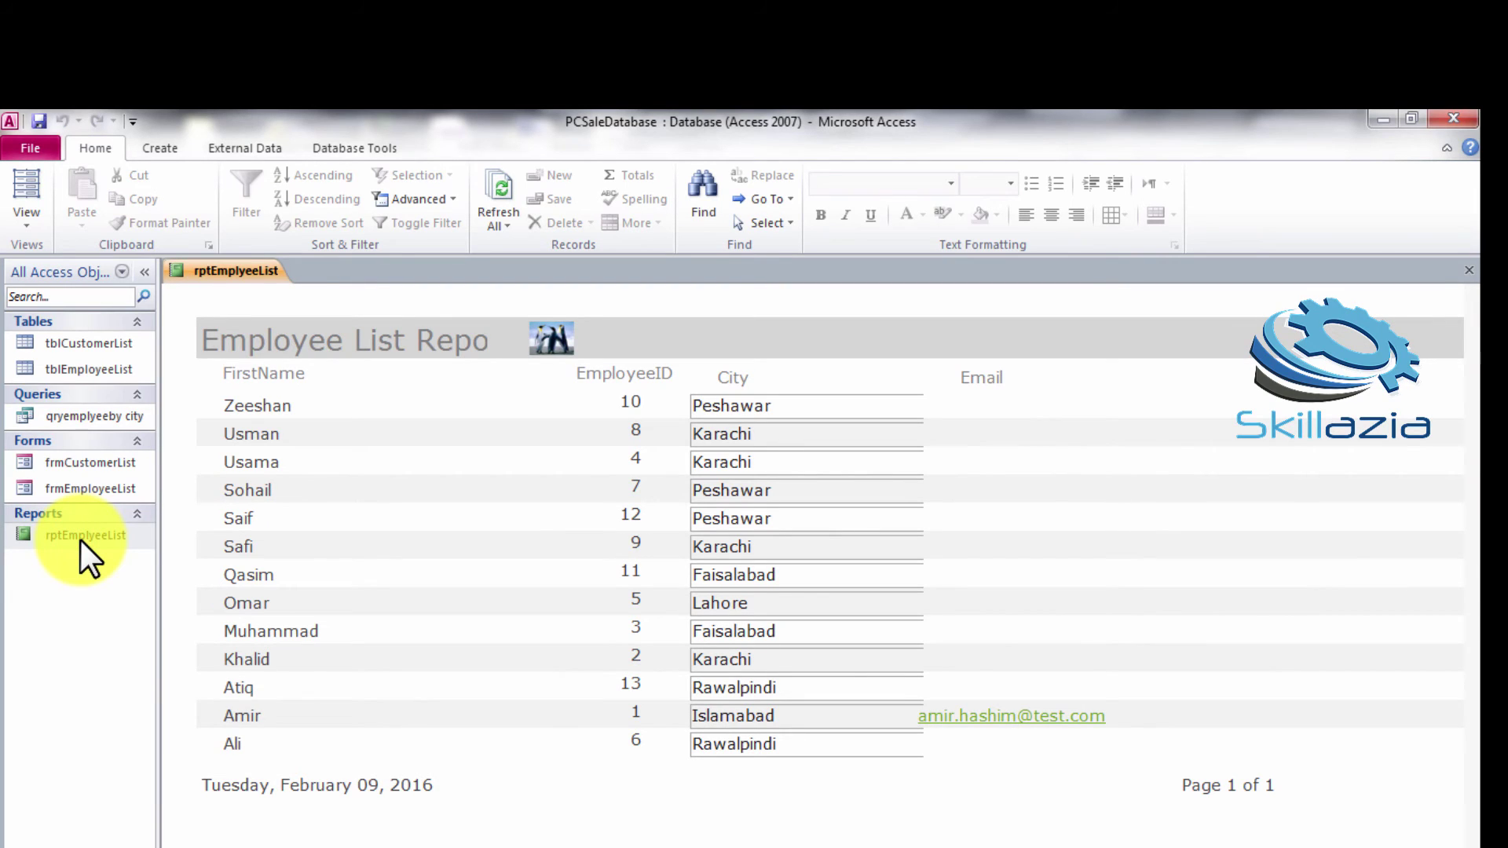
pyautogui.hotkey('ctrl', 'w')
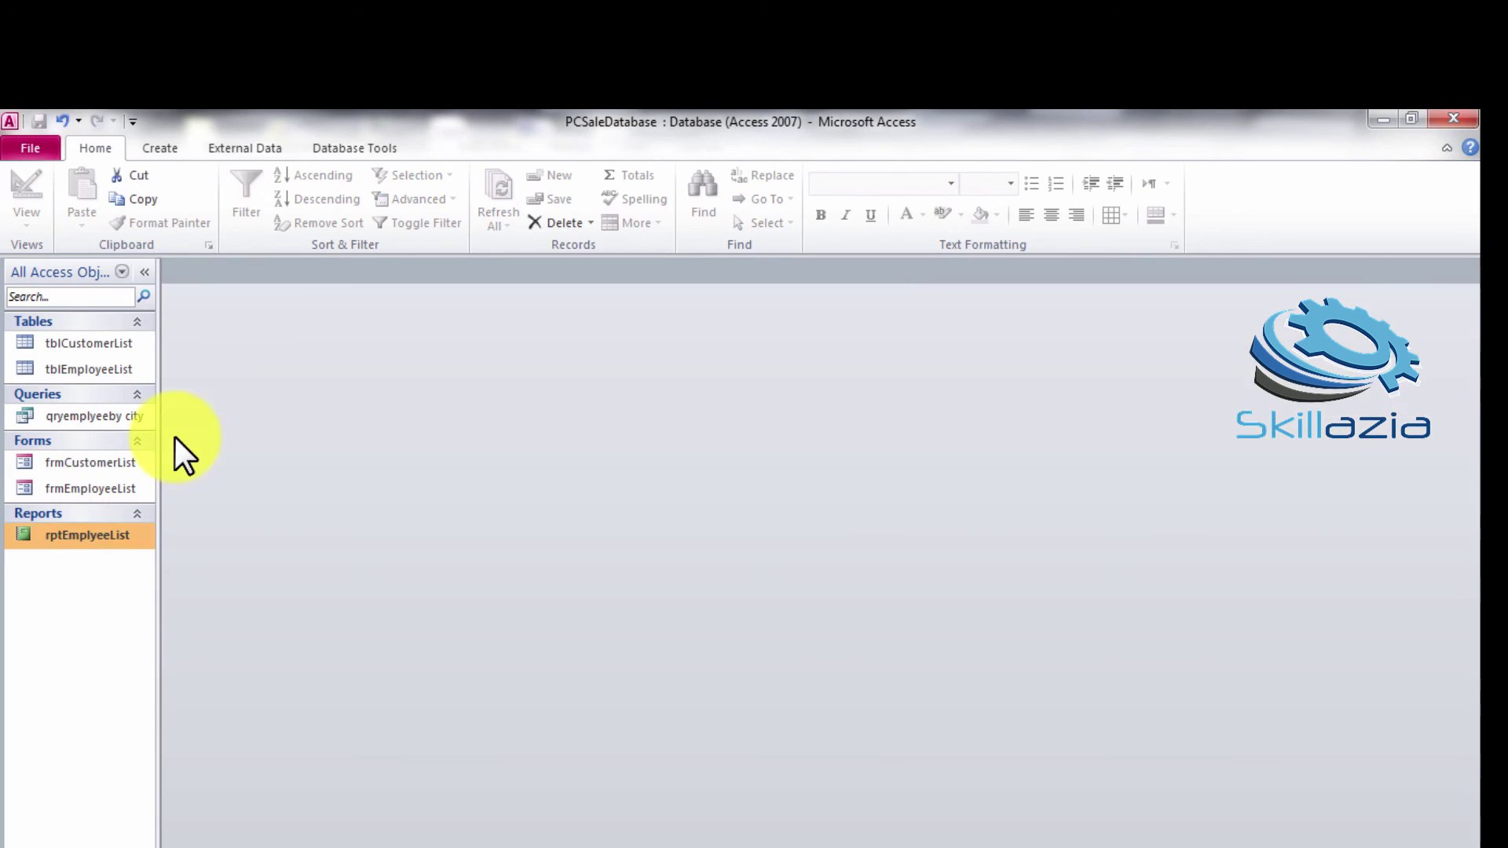
# Start a new report with the Report Wizard from the query "qryemplyeeby city", including EmployeeID, FirstName, LastName, Address and City without grouping.
pyautogui.click(161, 145)
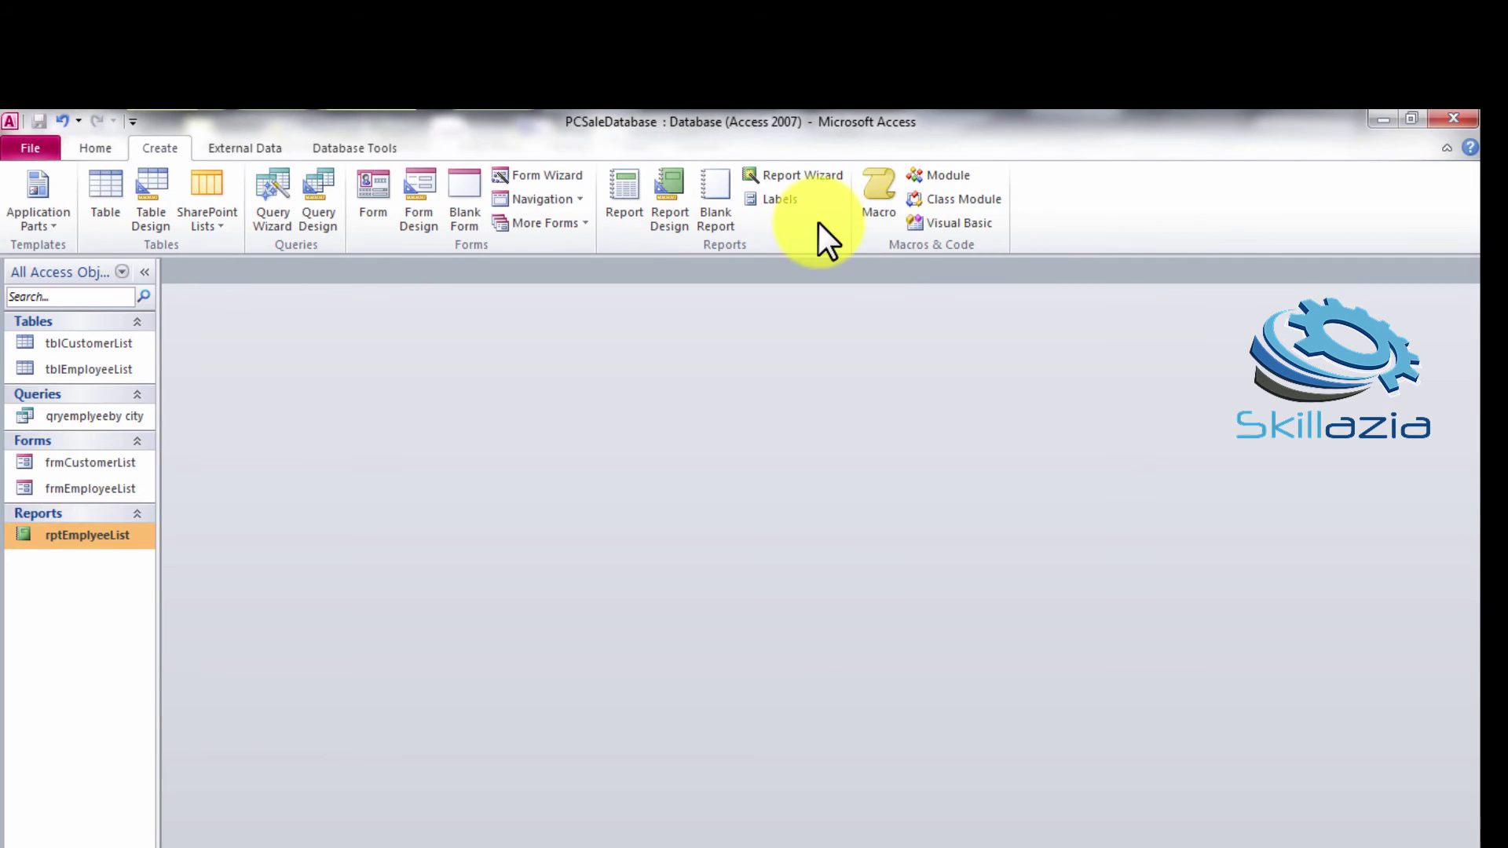
pyautogui.click(825, 174)
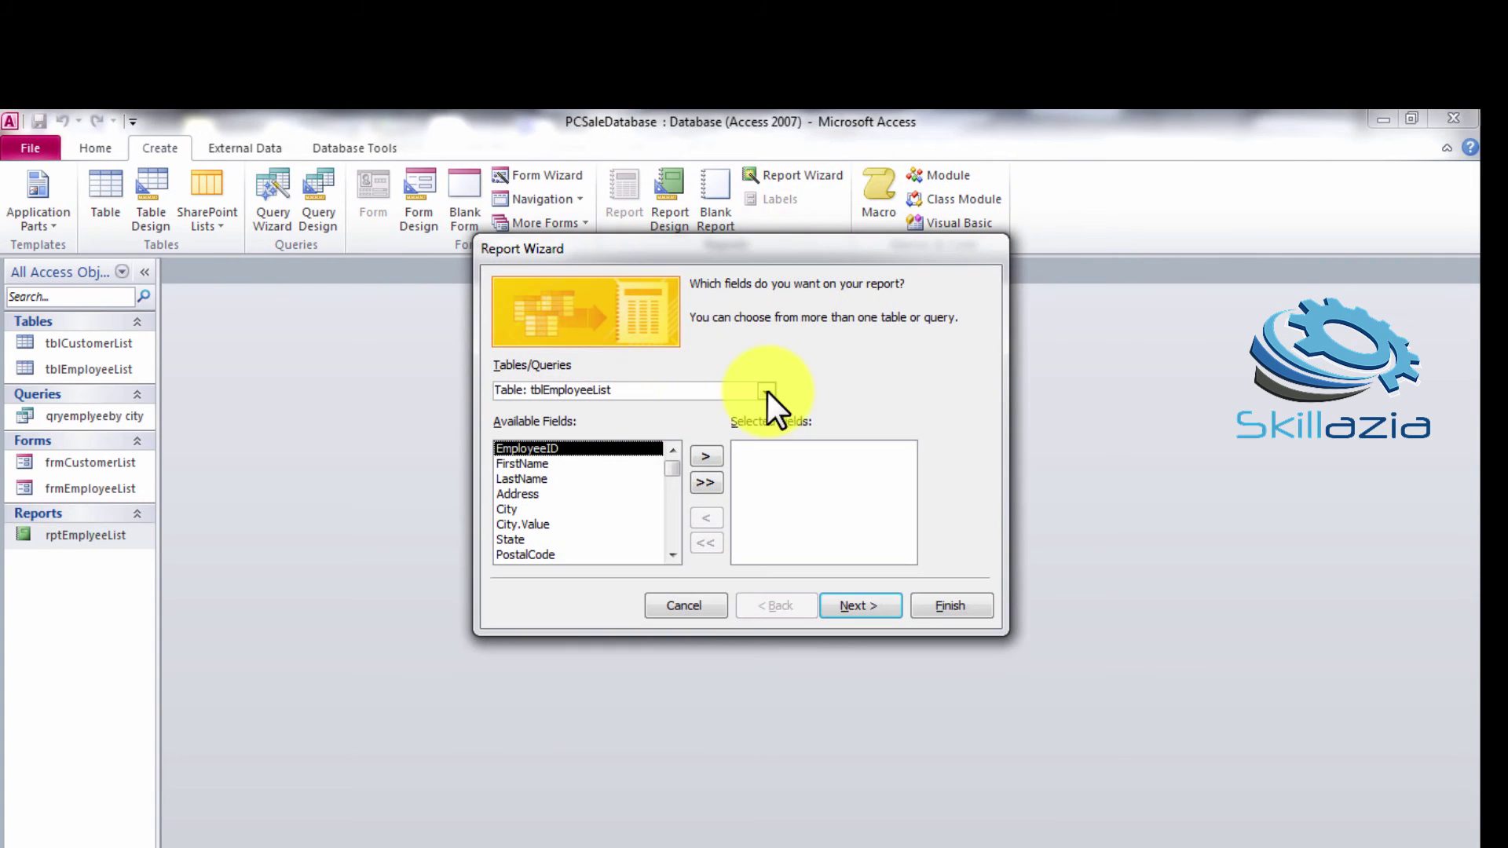
pyautogui.click(767, 393)
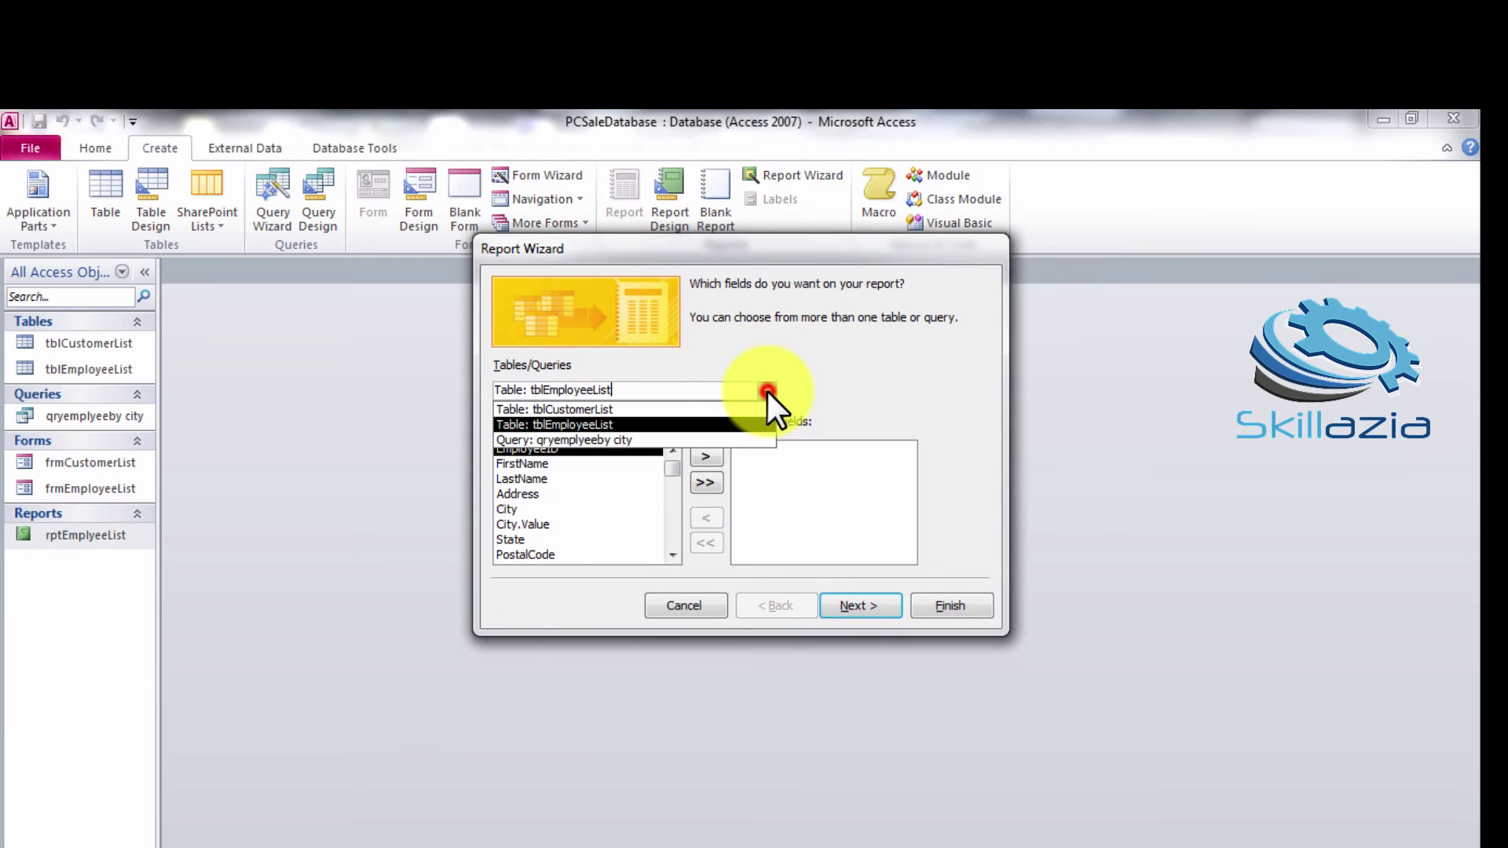
pyautogui.click(701, 438)
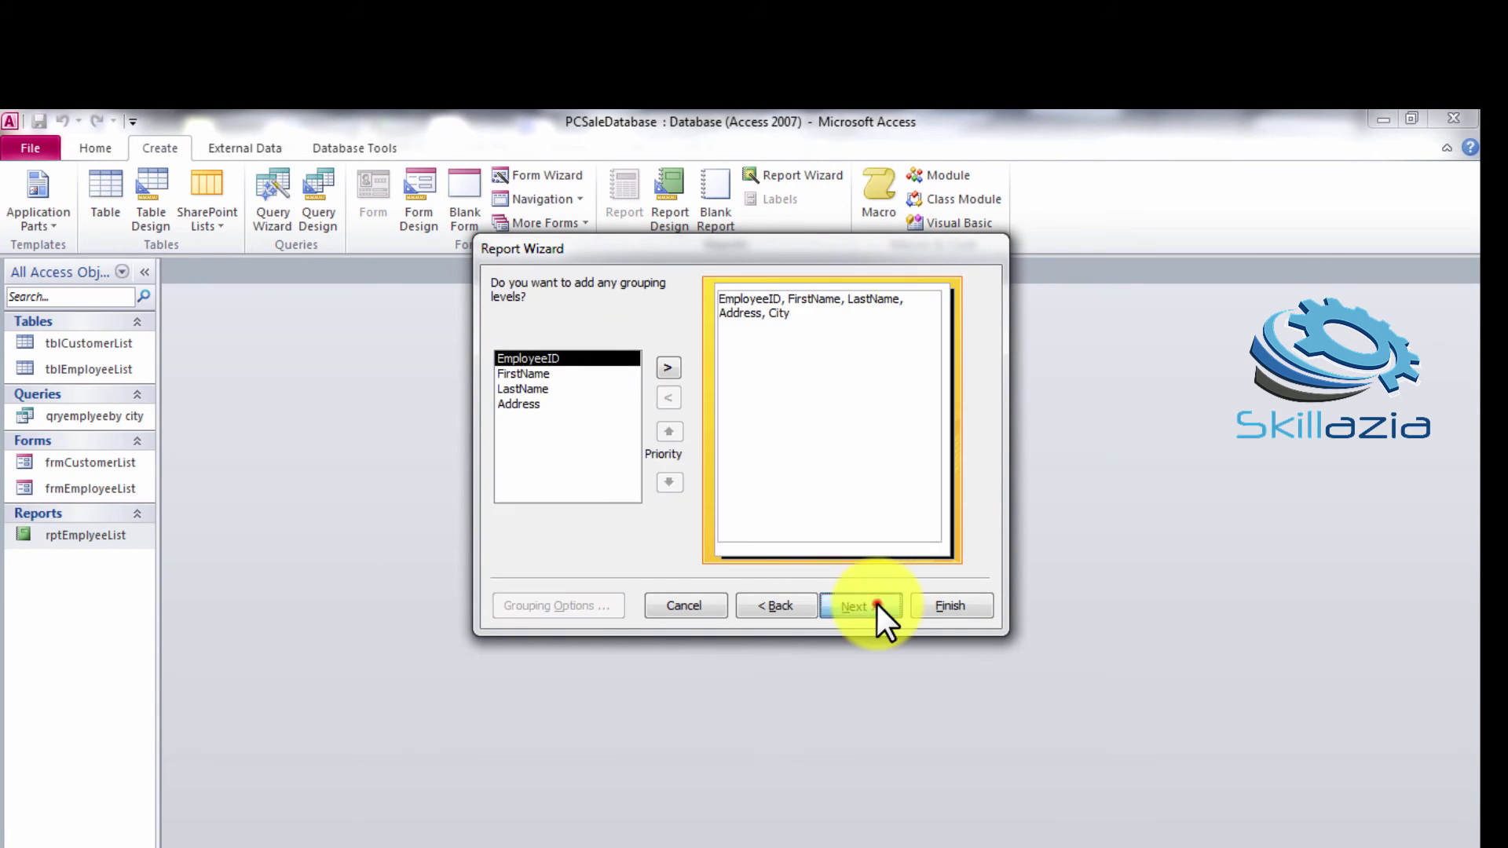
pyautogui.click(864, 605)
# Try to sort the report records by city.
pyautogui.click(877, 357)
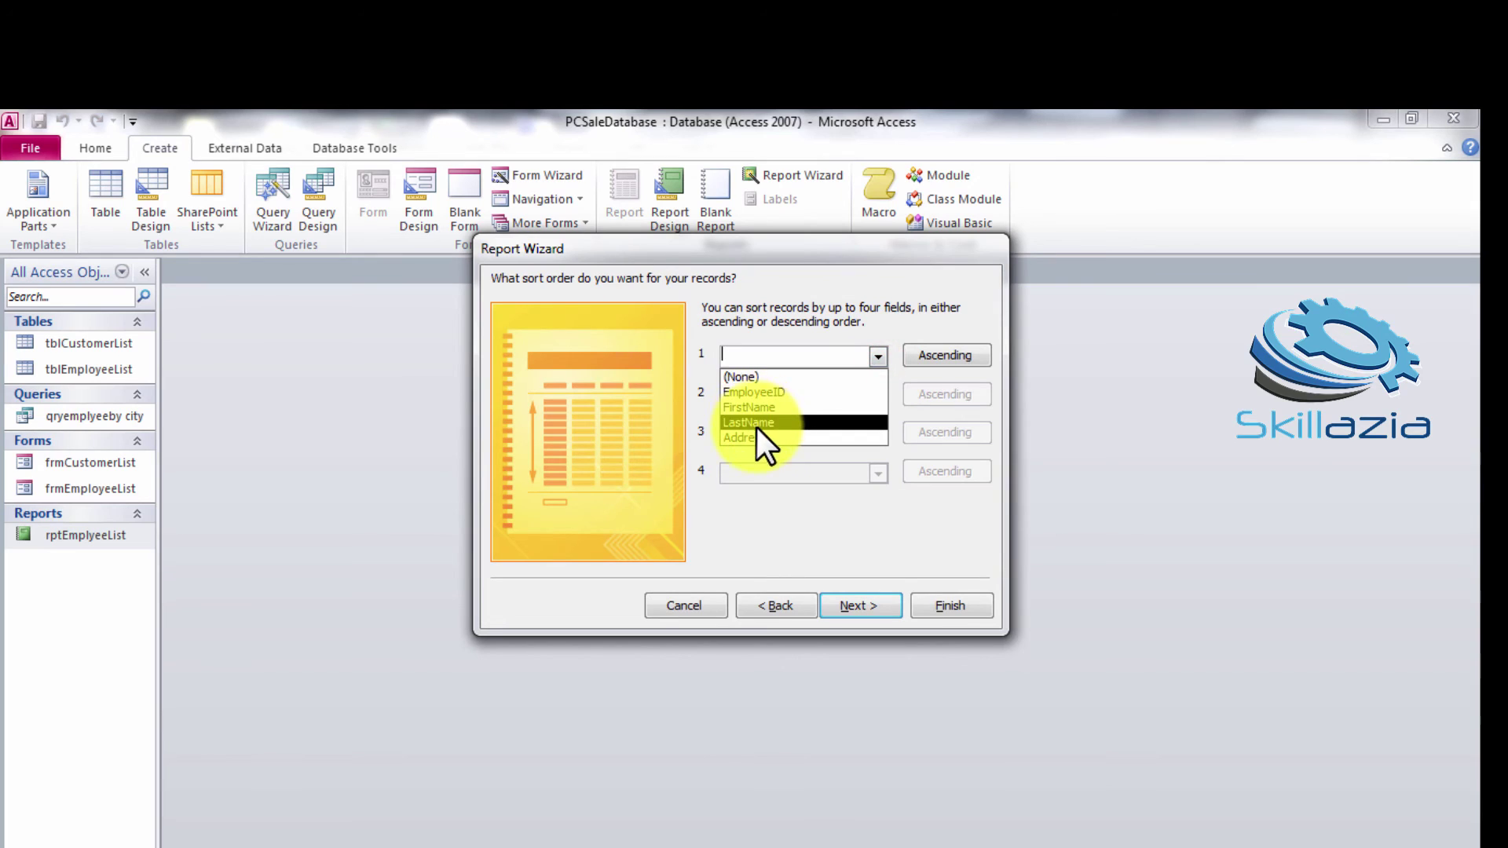
pyautogui.write('city')
pyautogui.click(946, 355)
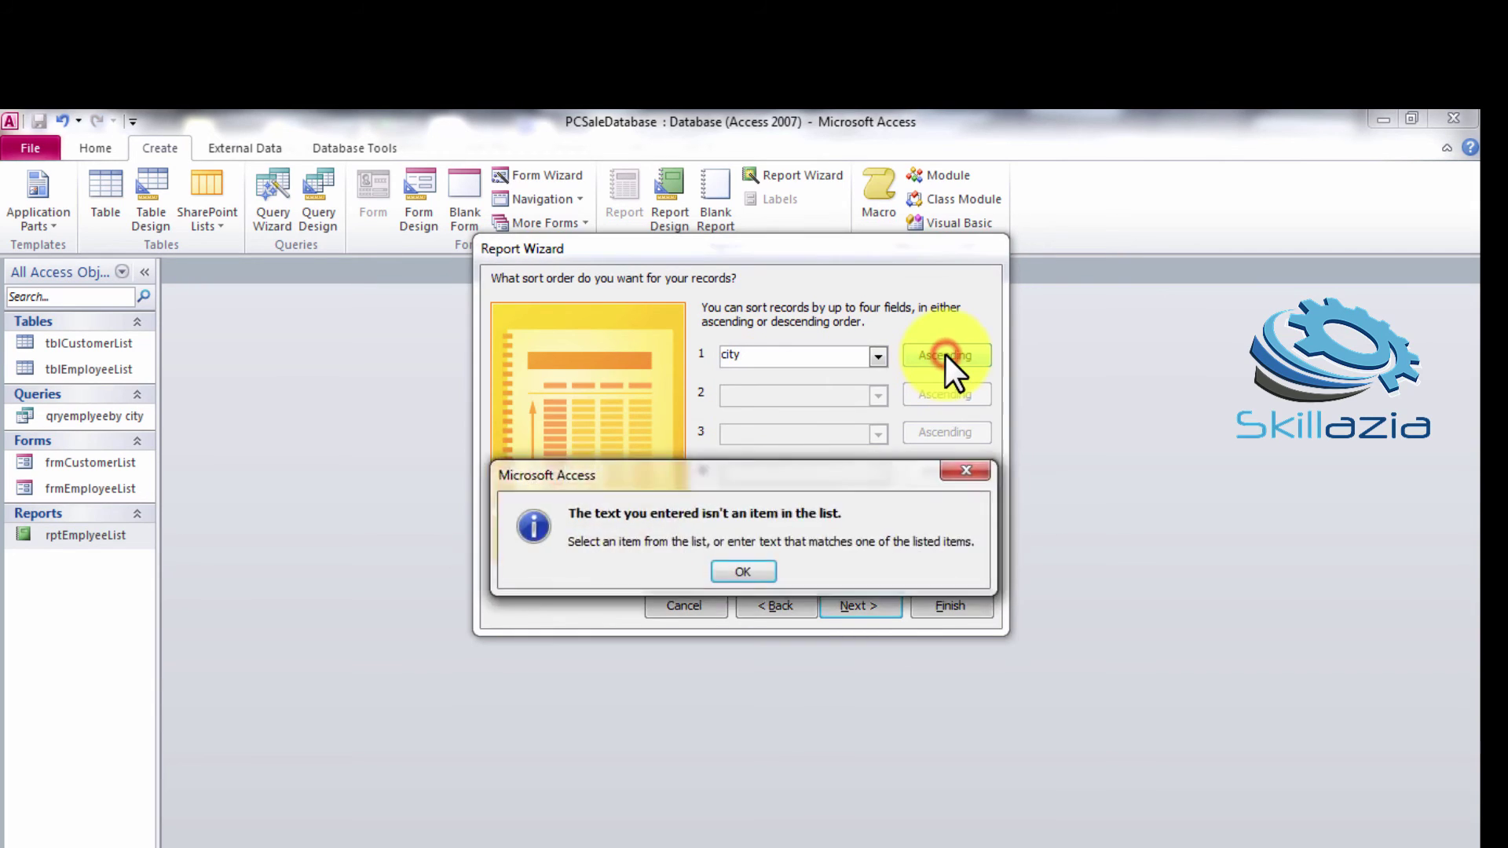
pyautogui.press('Return')
# Skip the sorting options and lay the report out as tabular in landscape orientation.
pyautogui.click(861, 605)
pyautogui.click(894, 360)
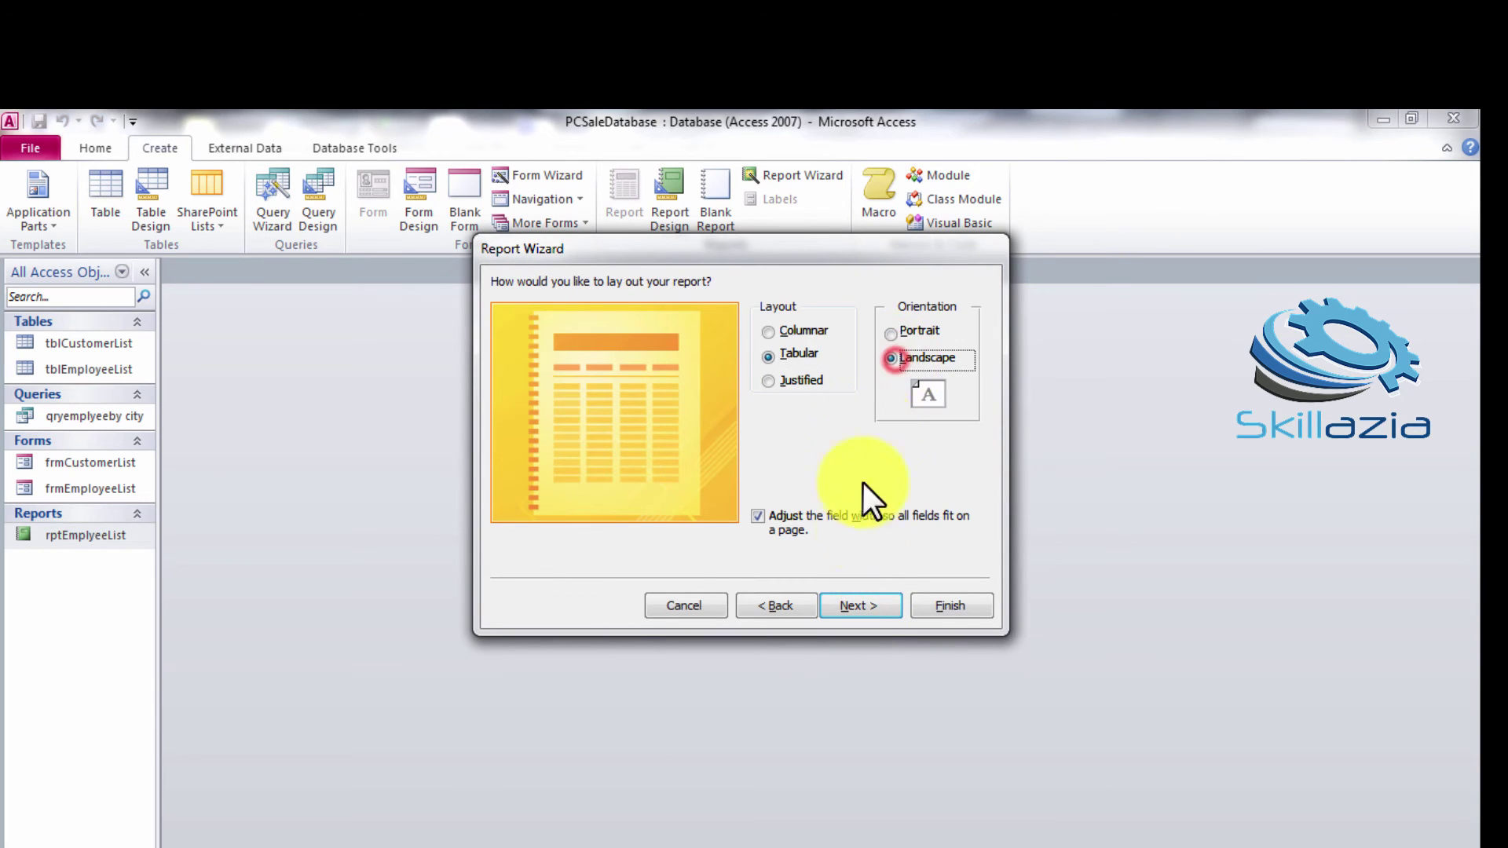
pyautogui.click(859, 604)
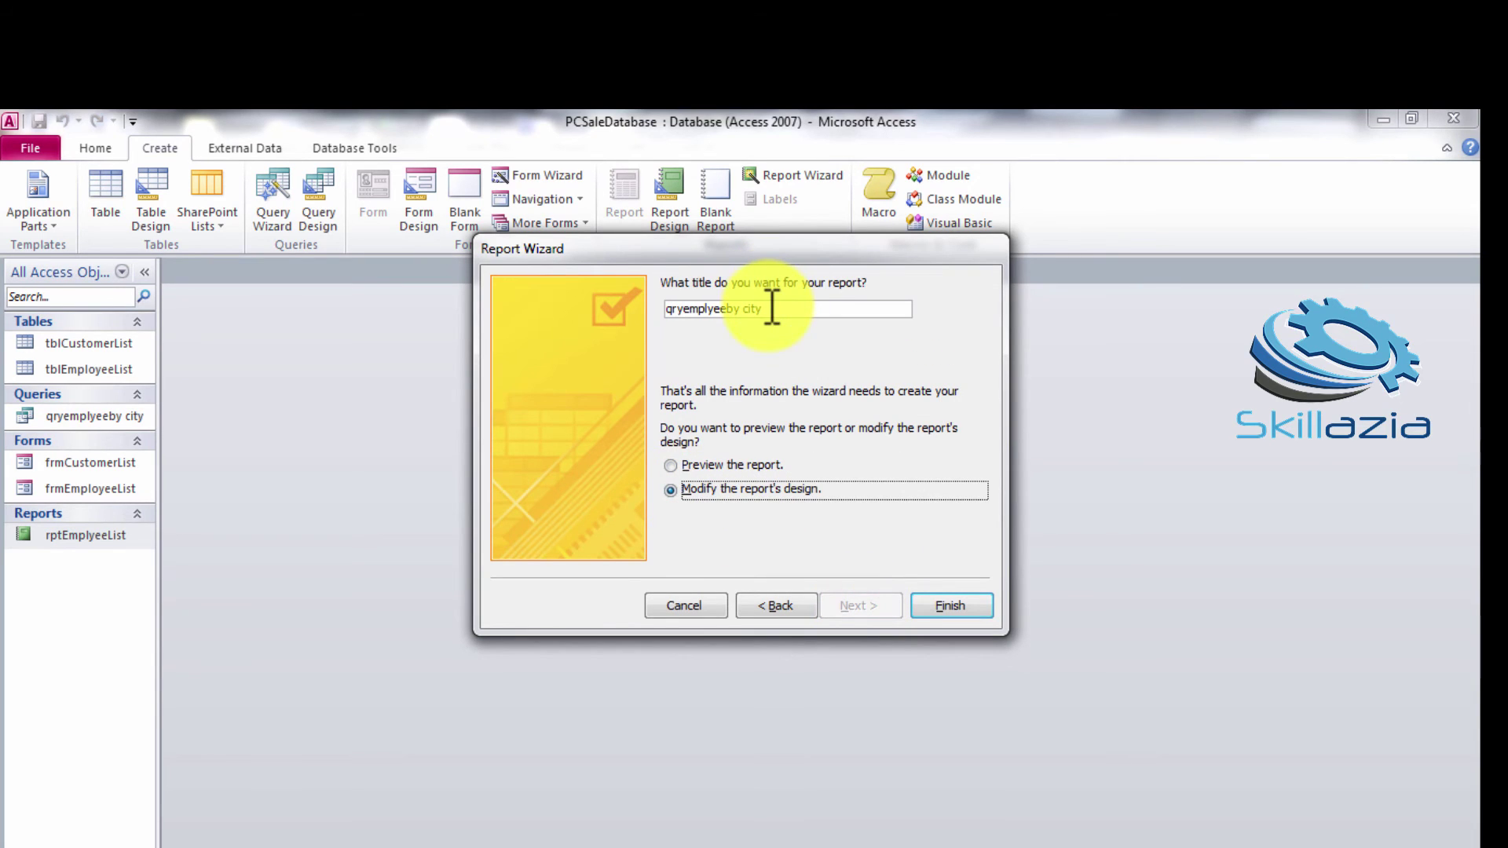
# Title the new report rpyEmplyeeListbyCity and finish the wizard with the option to modify the report's design.
pyautogui.click(738, 308)
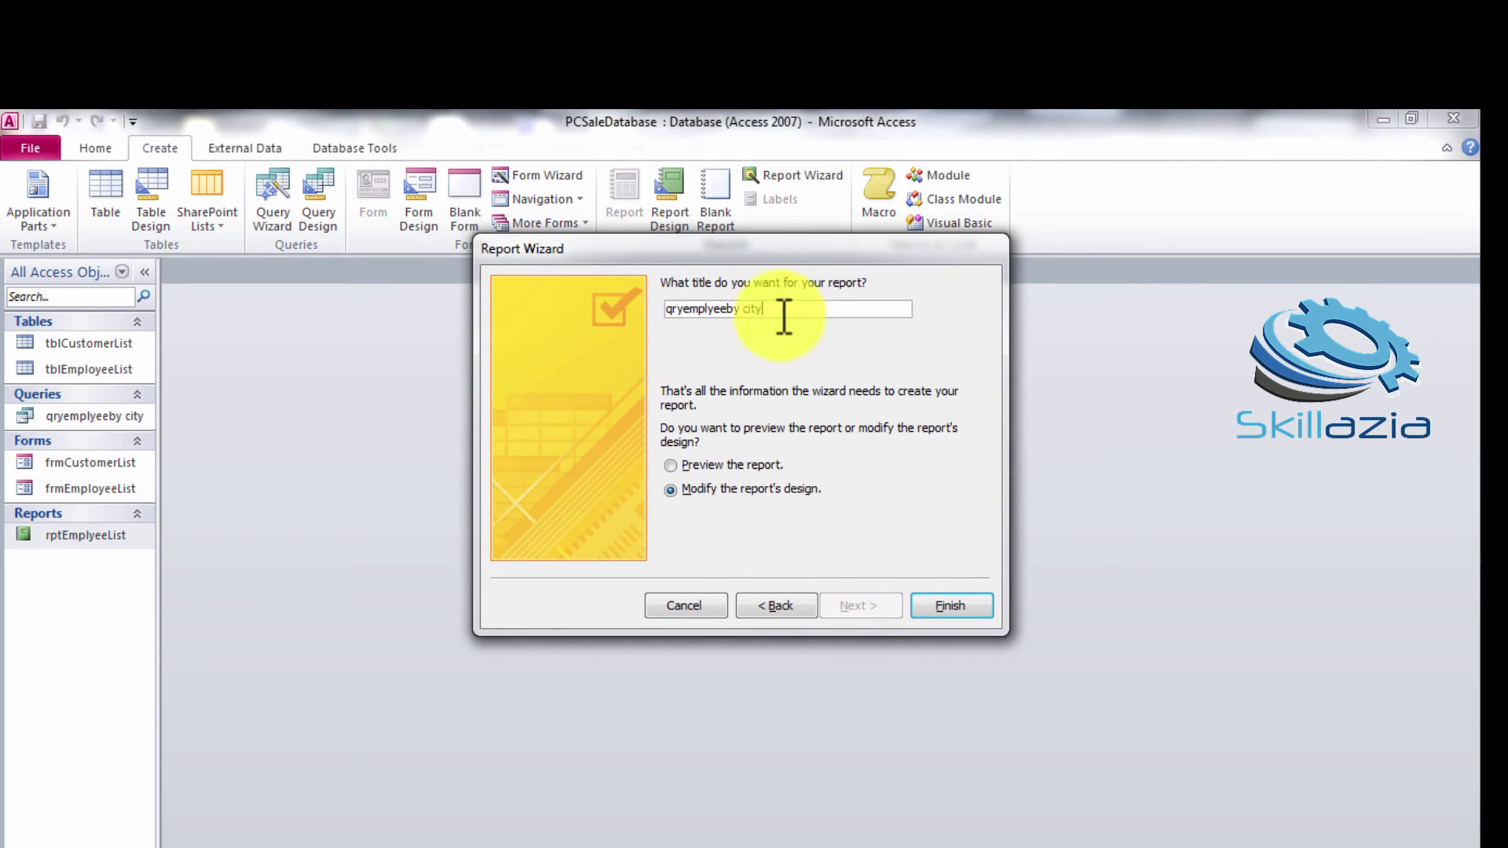
pyautogui.moveTo(783, 313); pyautogui.dragTo(645, 313)
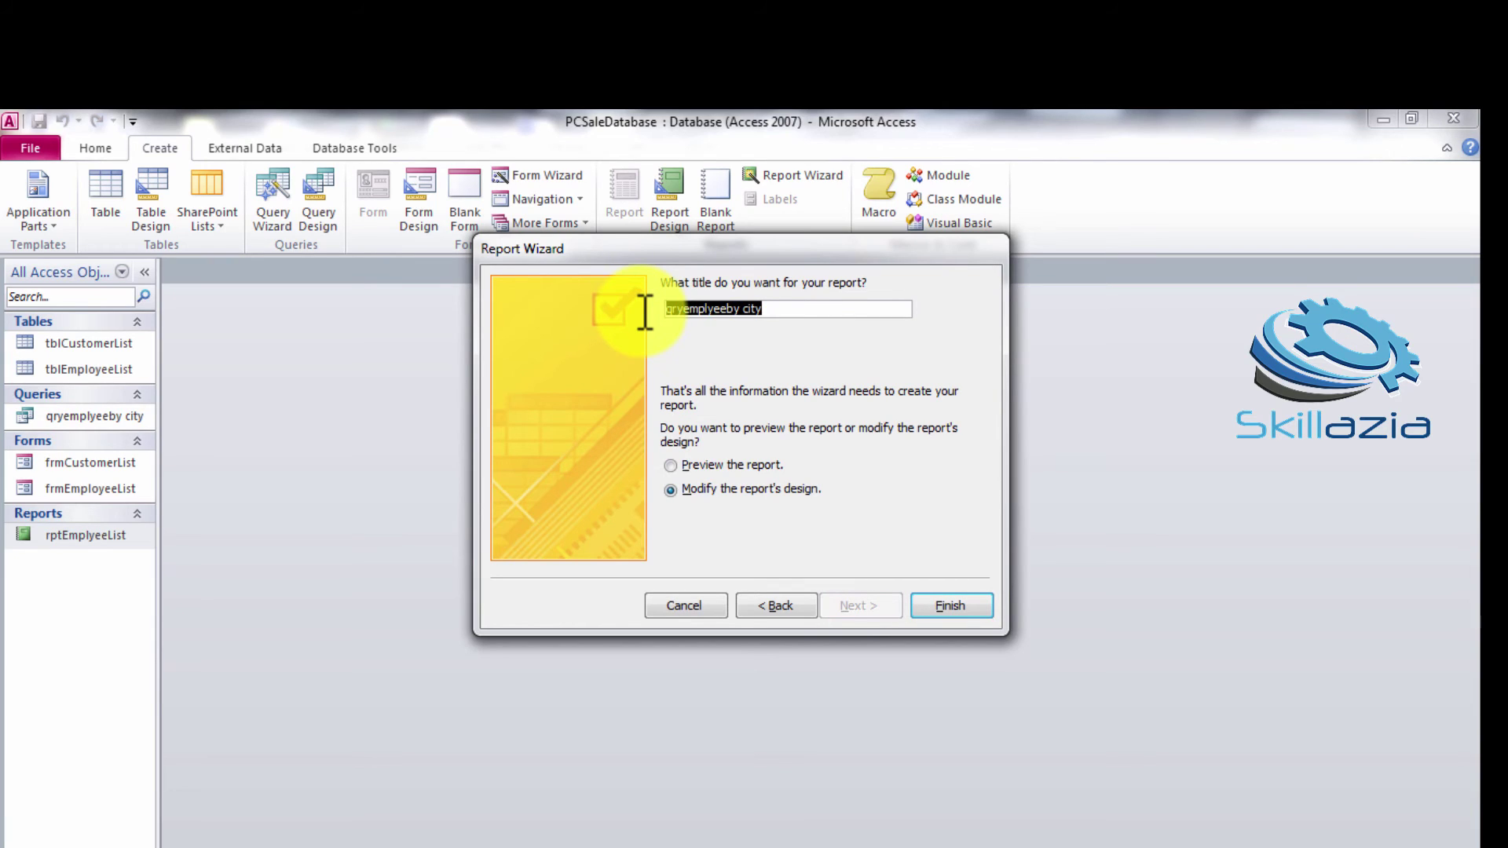
pyautogui.write('rpyEmplyee')
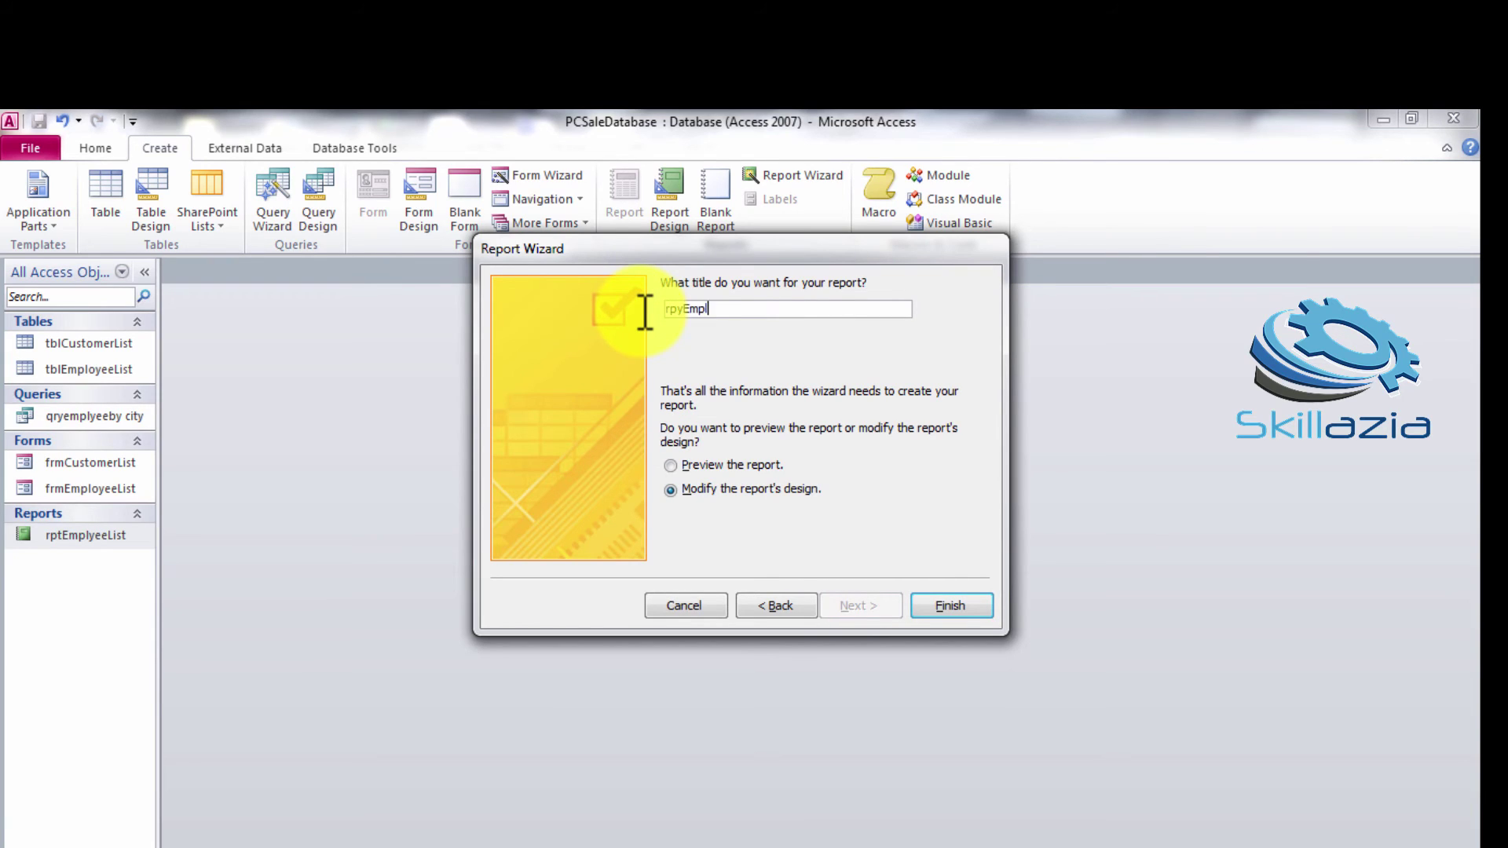
pyautogui.write('List by City')
pyautogui.click(940, 610)
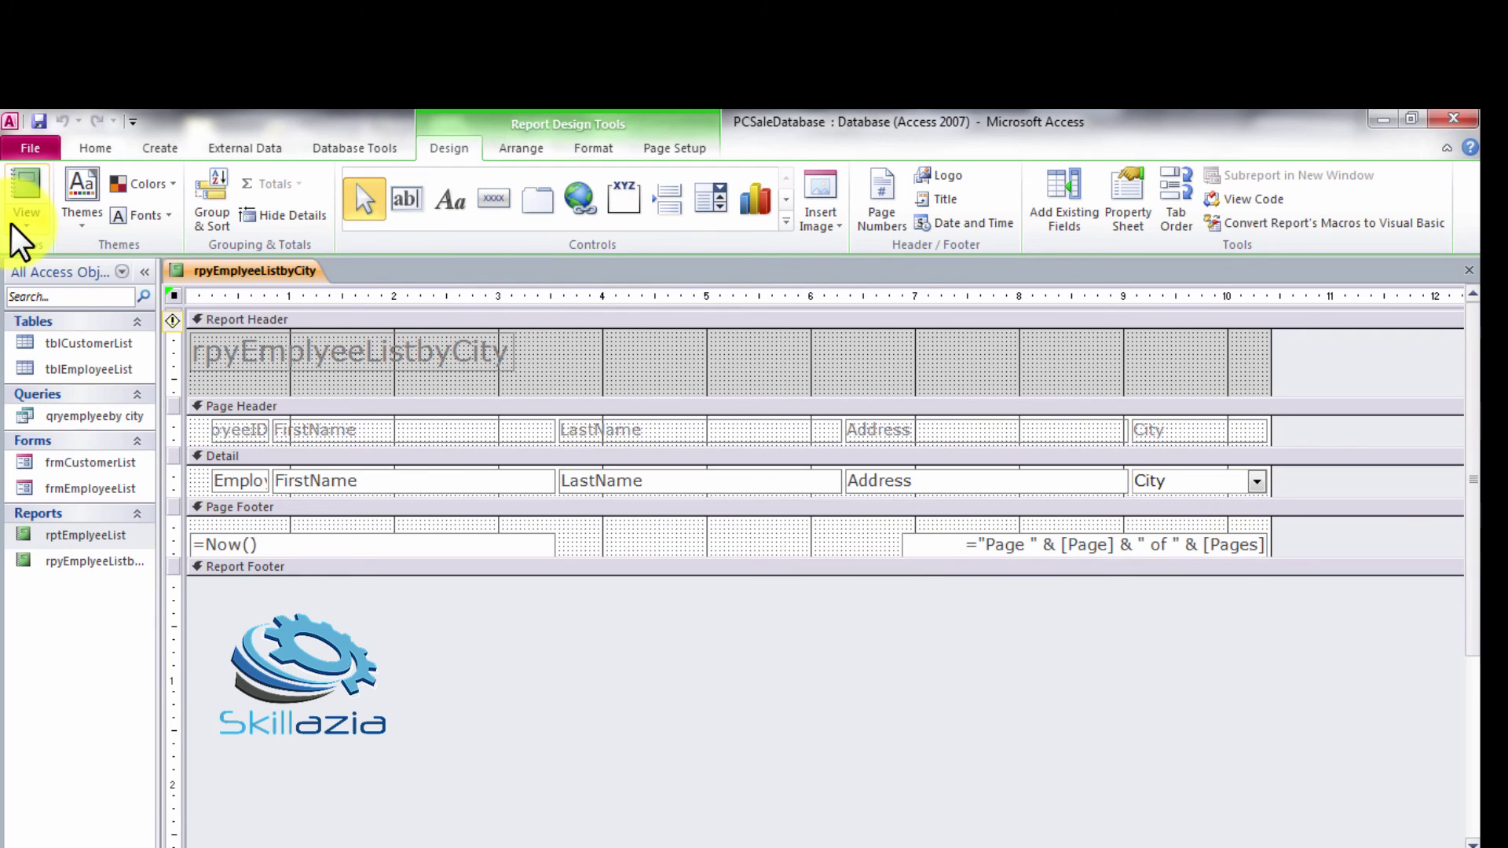
# Show the city report in Report View for the city "karachi".
pyautogui.click(24, 227)
pyautogui.click(91, 406)
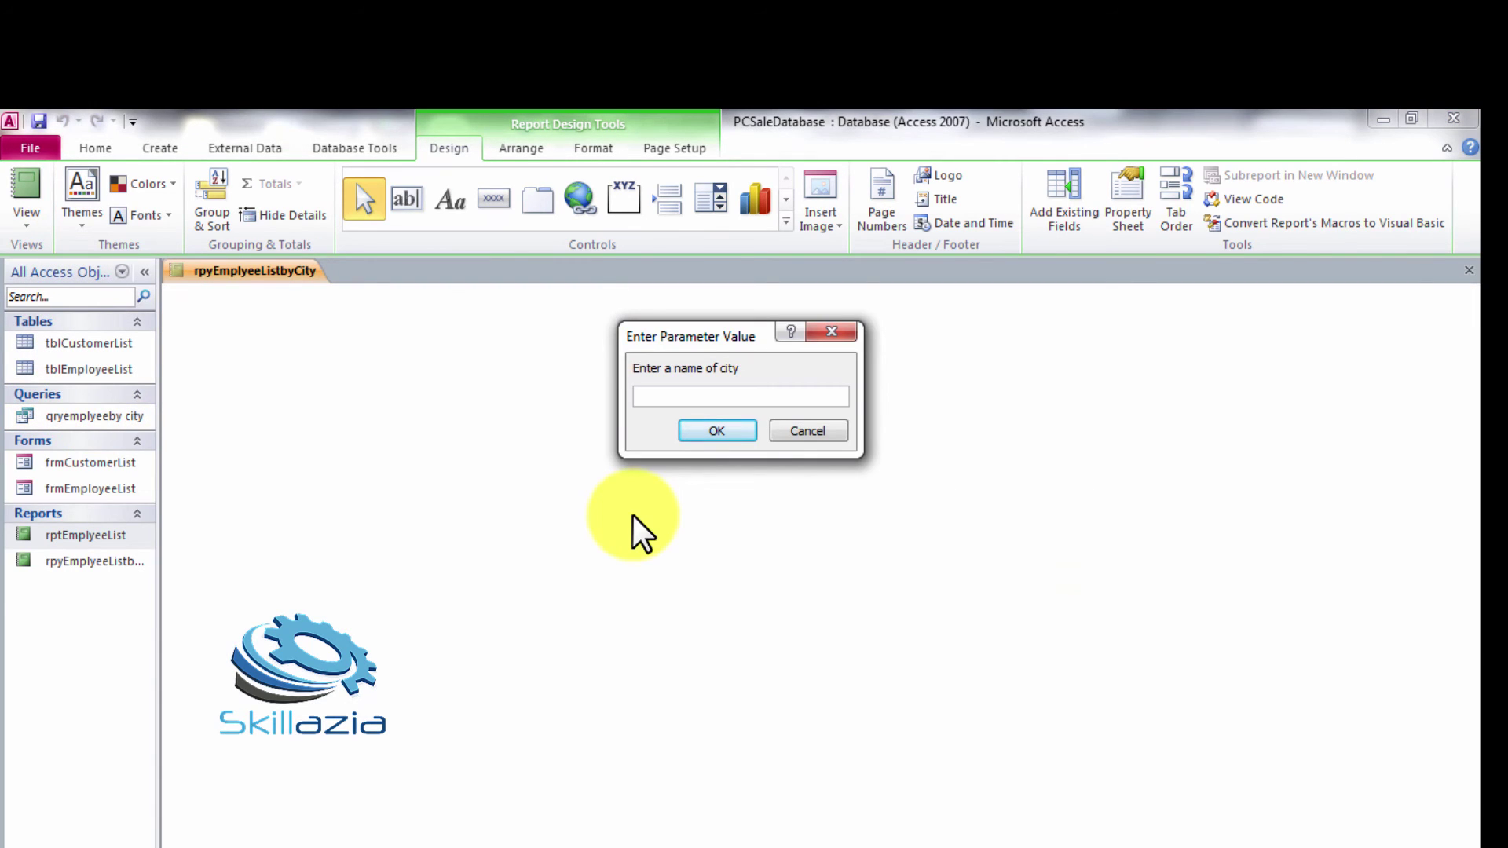
pyautogui.write('karachi')
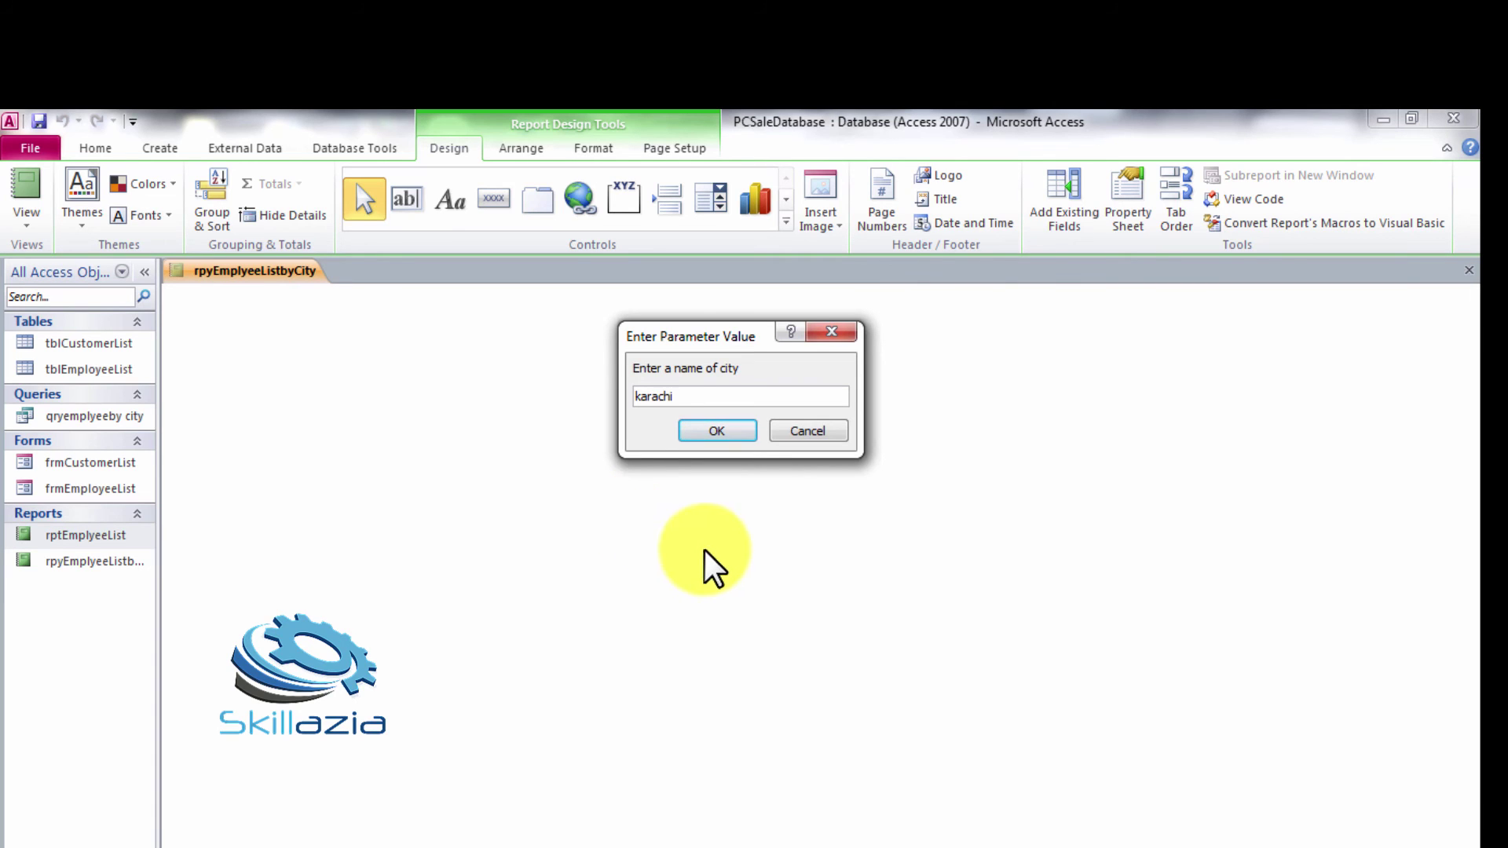
pyautogui.click(717, 430)
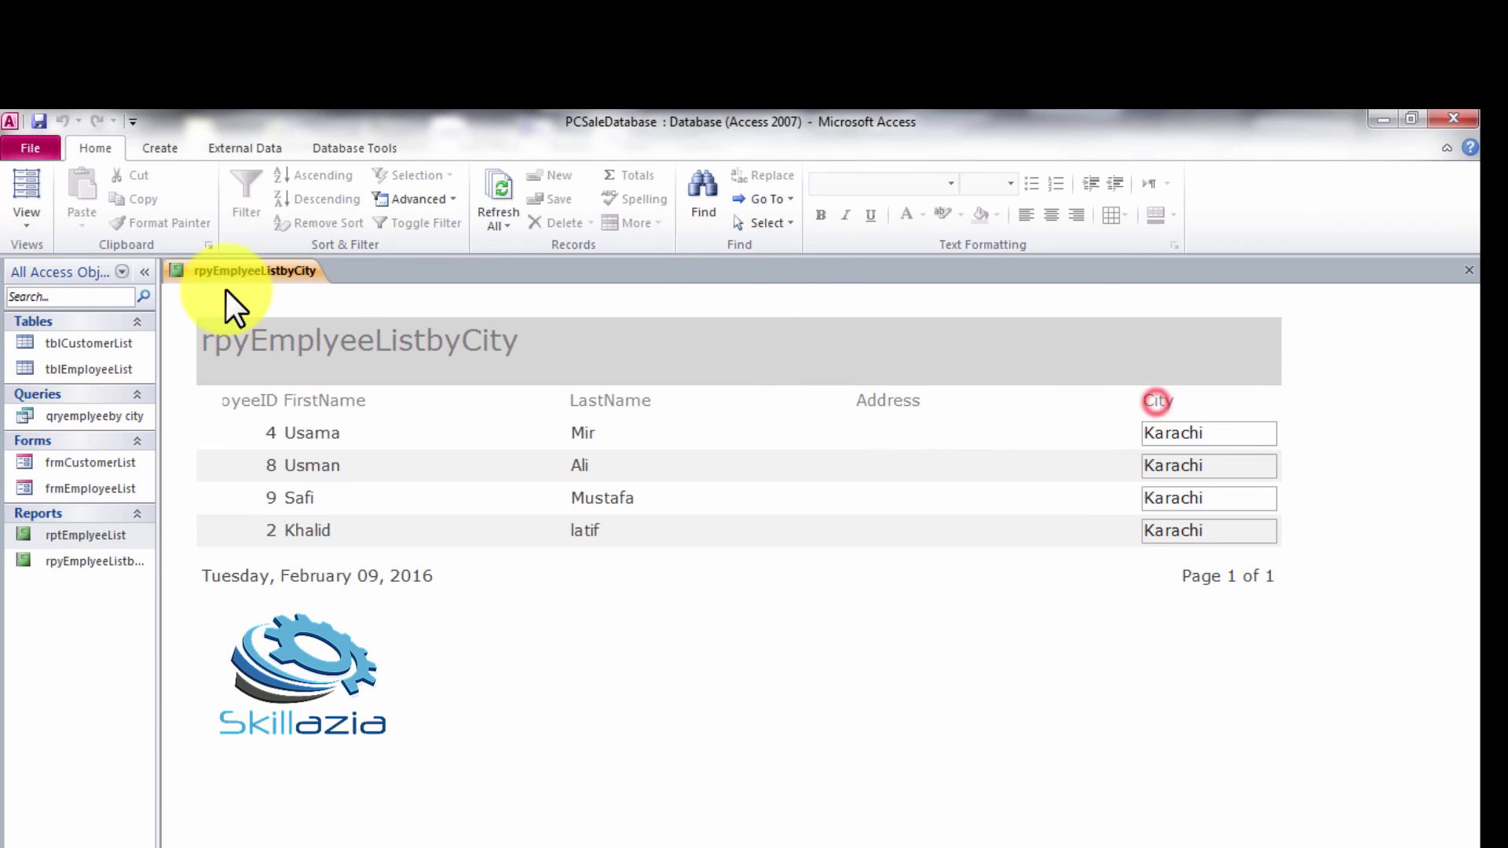
# Switch the city report to Layout View and delete the Address column.
pyautogui.click(25, 220)
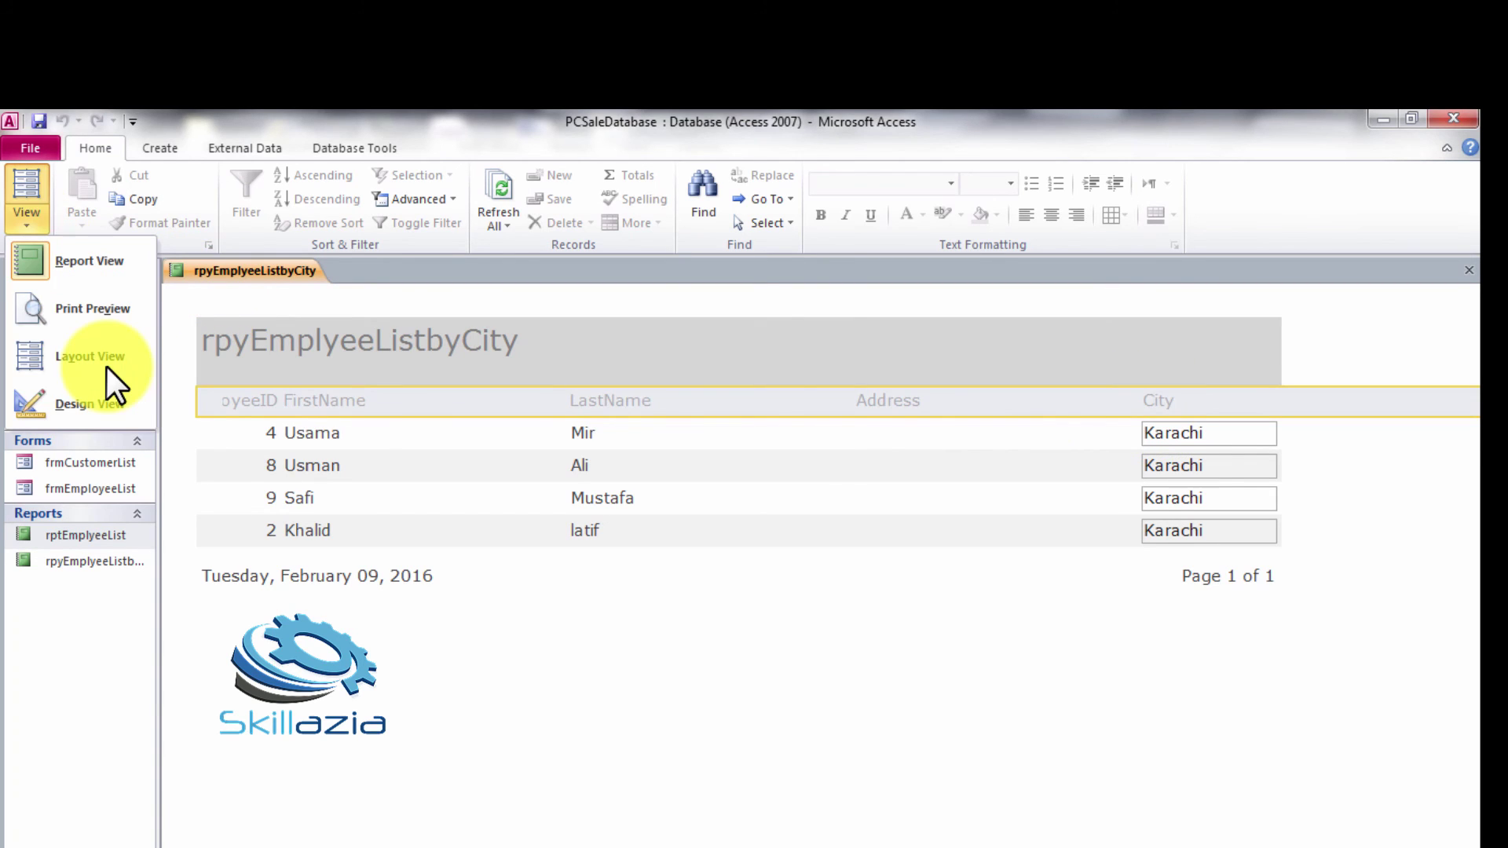
pyautogui.click(106, 366)
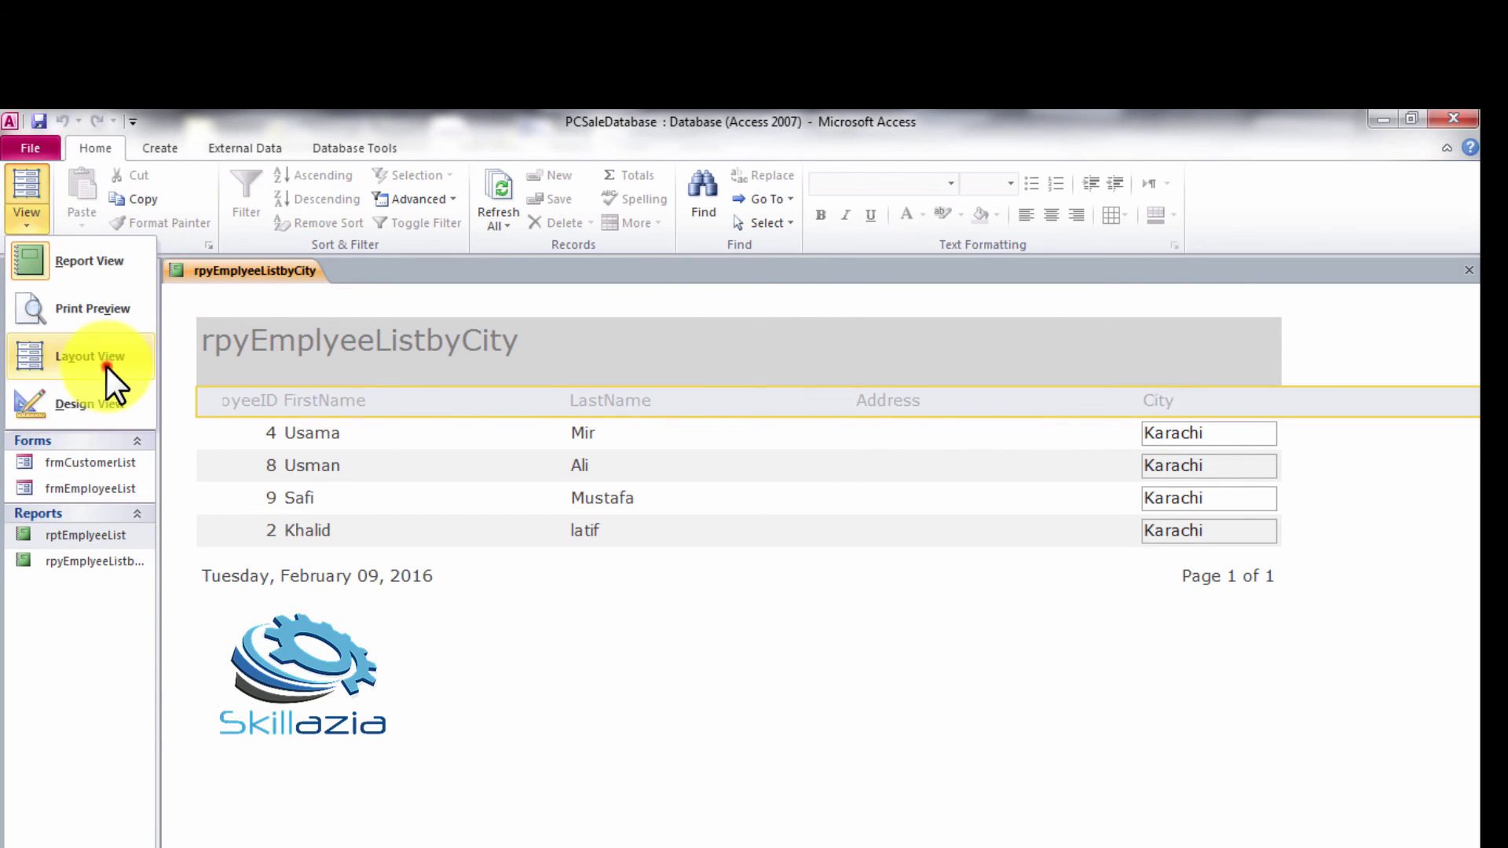
pyautogui.click(894, 399)
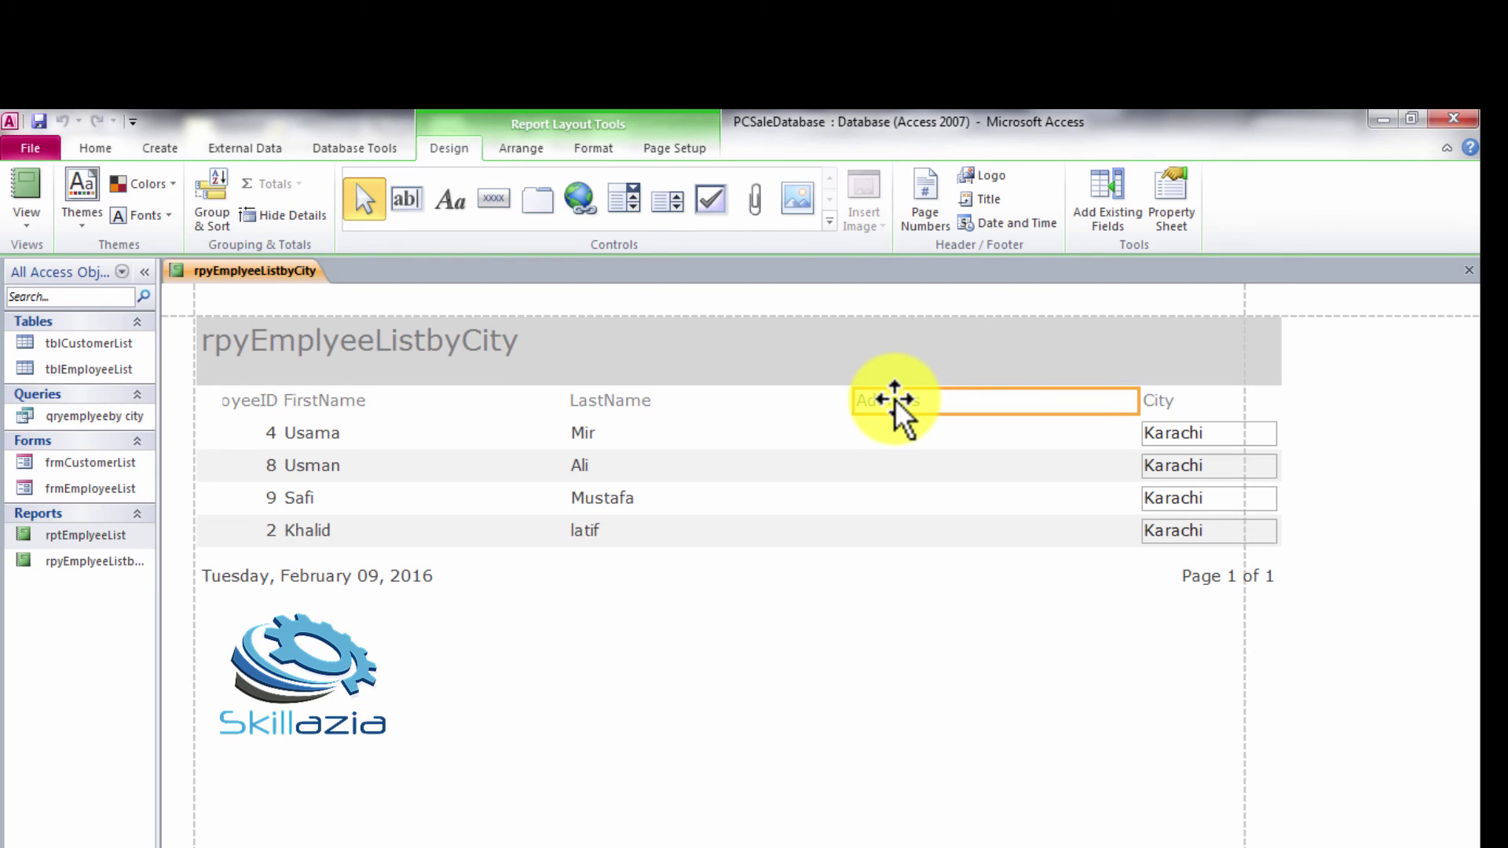
pyautogui.press('Delete')
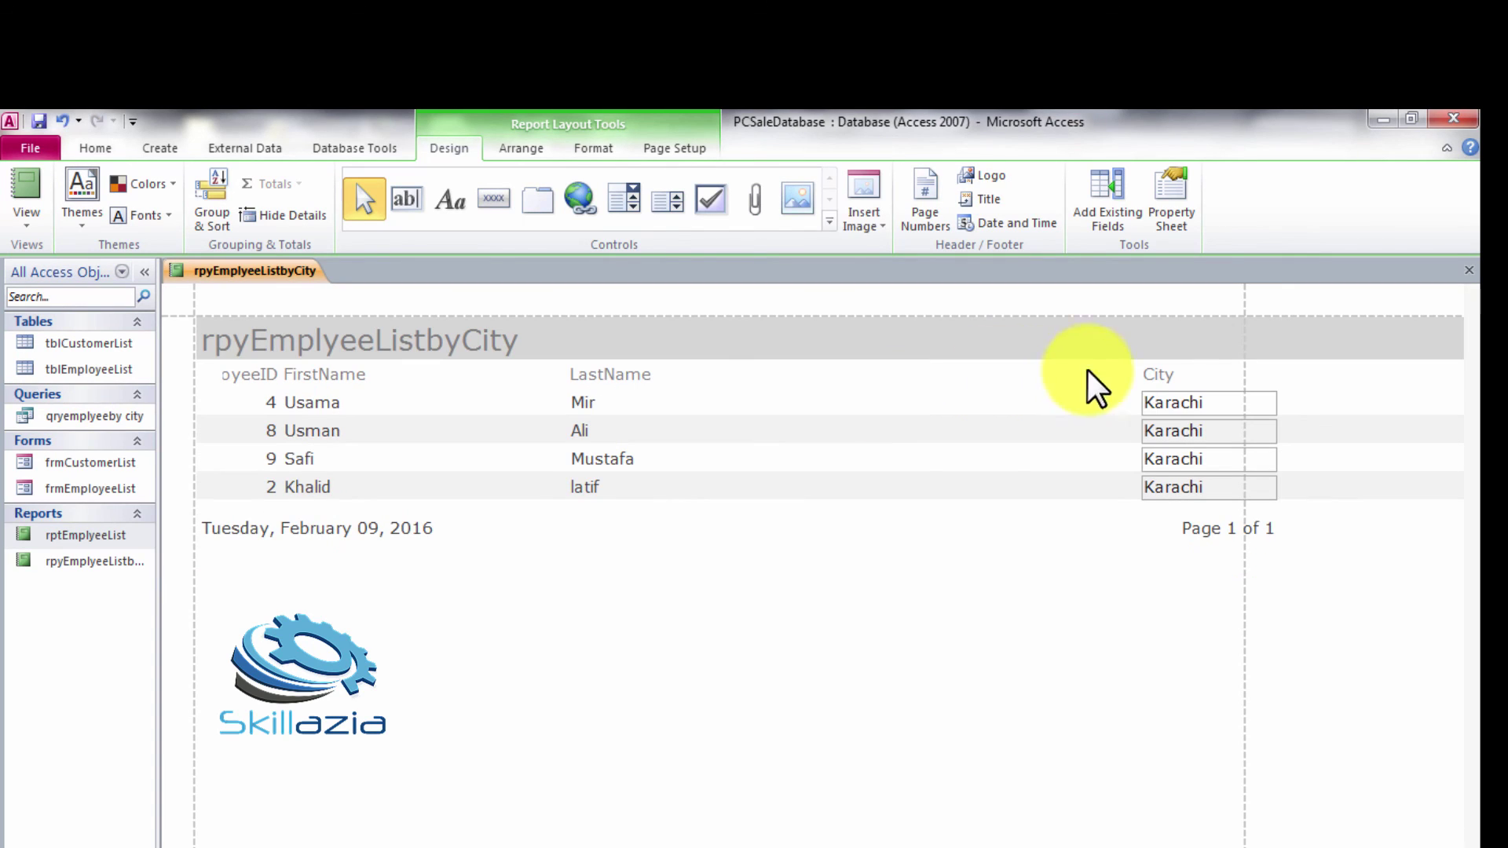
# Move the City column with its heading closer to LastName, and shift the FirstName column slightly away from EmployeeID.
pyautogui.moveTo(1152, 376); pyautogui.dragTo(857, 381)
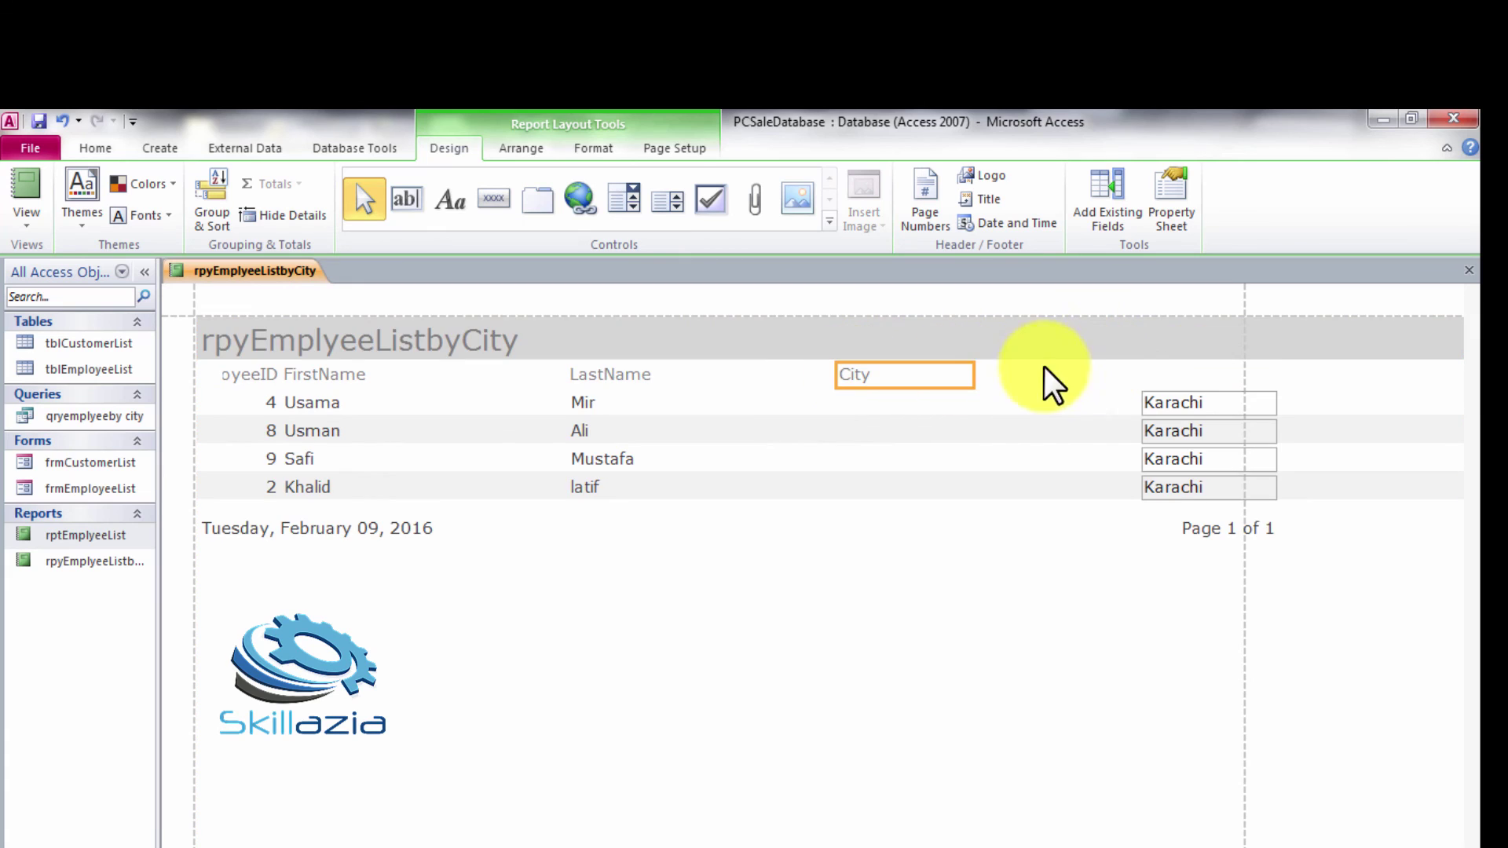
pyautogui.moveTo(1143, 402); pyautogui.dragTo(849, 421)
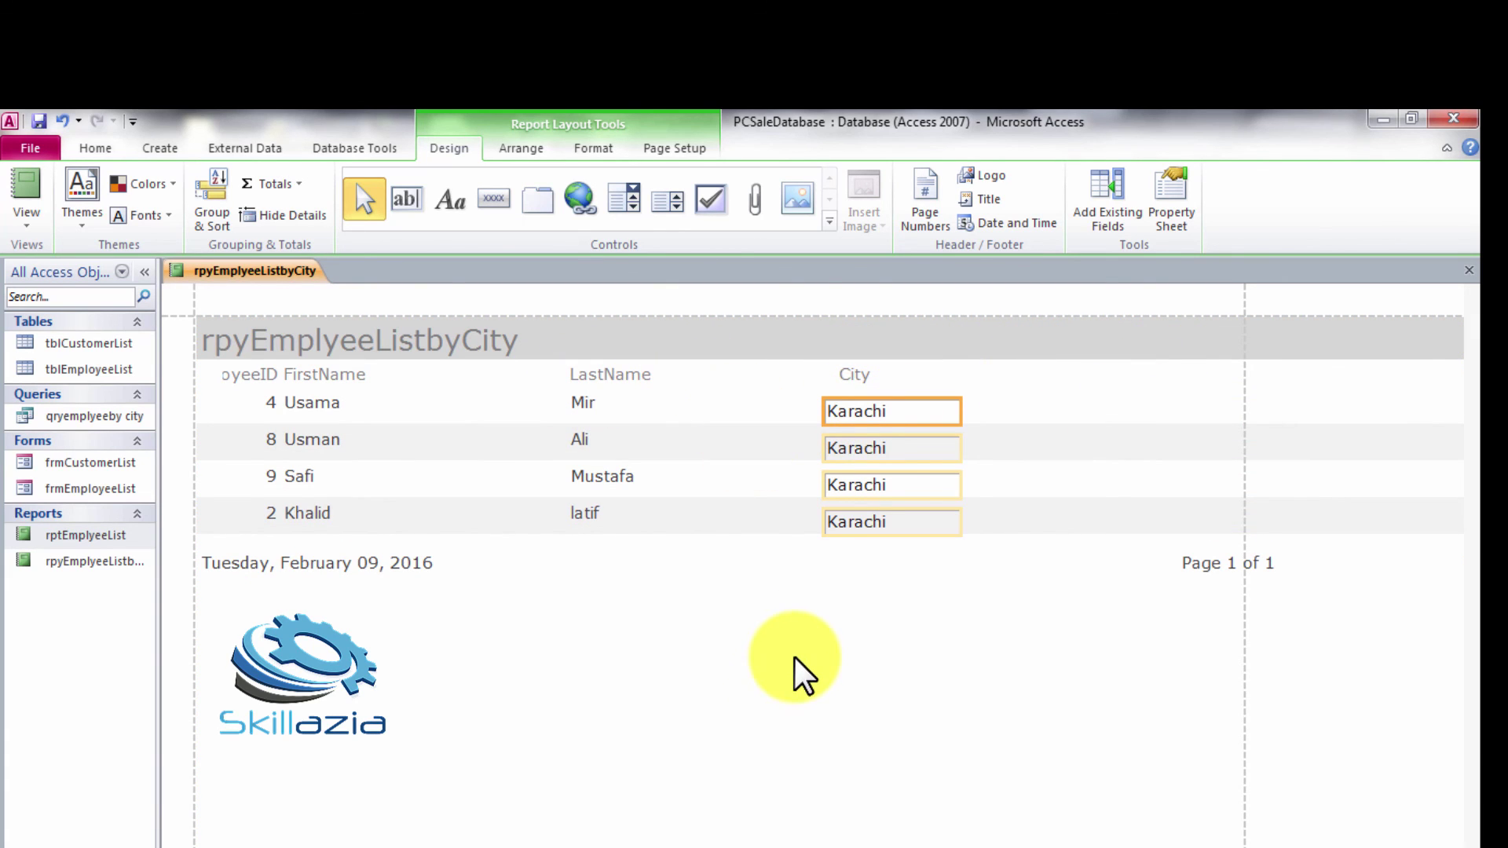
pyautogui.moveTo(308, 375); pyautogui.dragTo(369, 398)
pyautogui.click(582, 727)
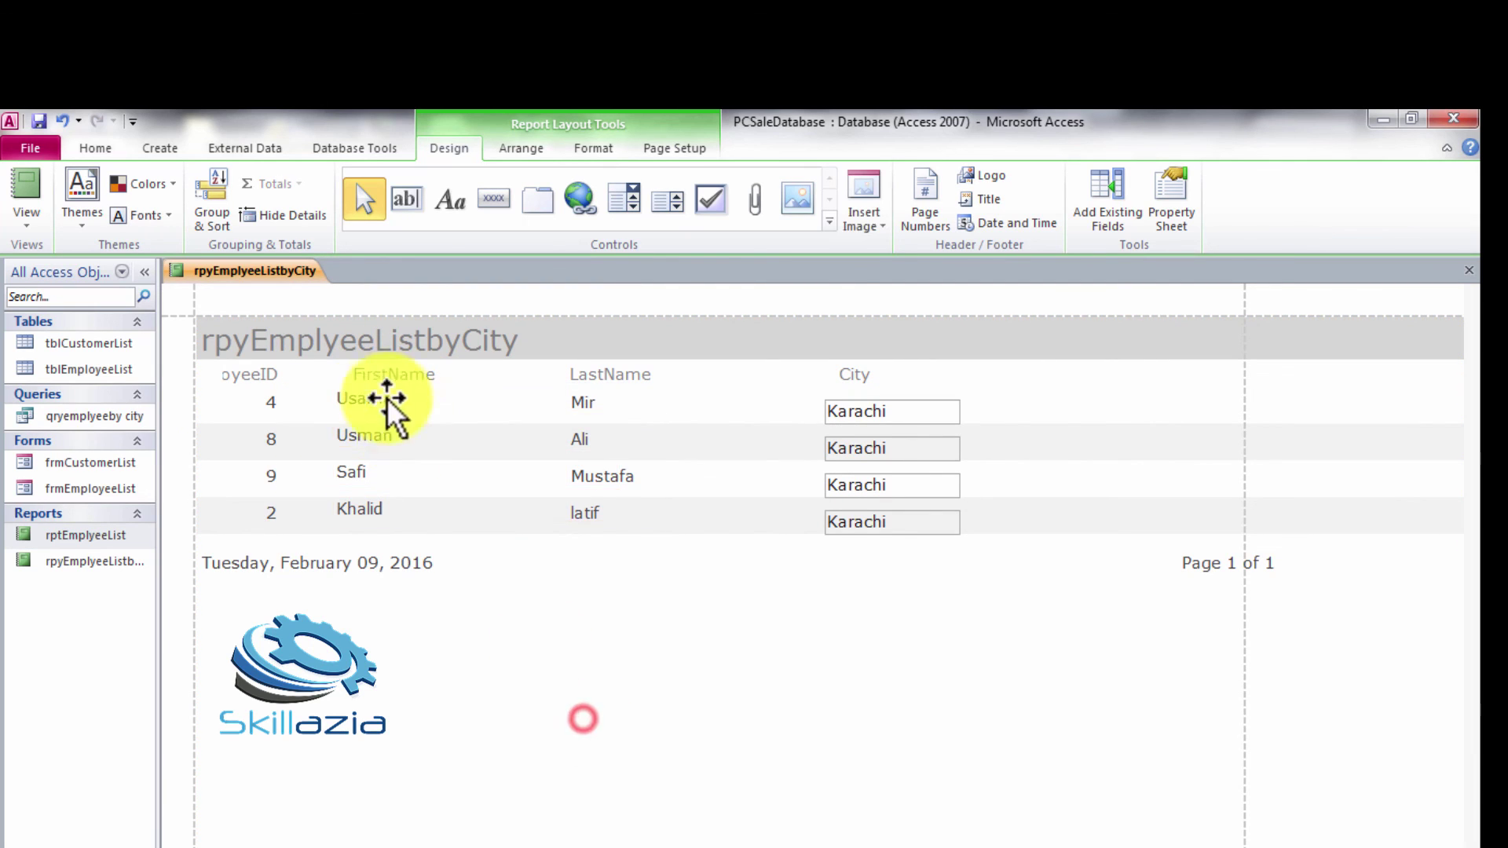
# Change the report header title to "Report Employee List By City" and close the report.
pyautogui.click(346, 377)
pyautogui.click(550, 341)
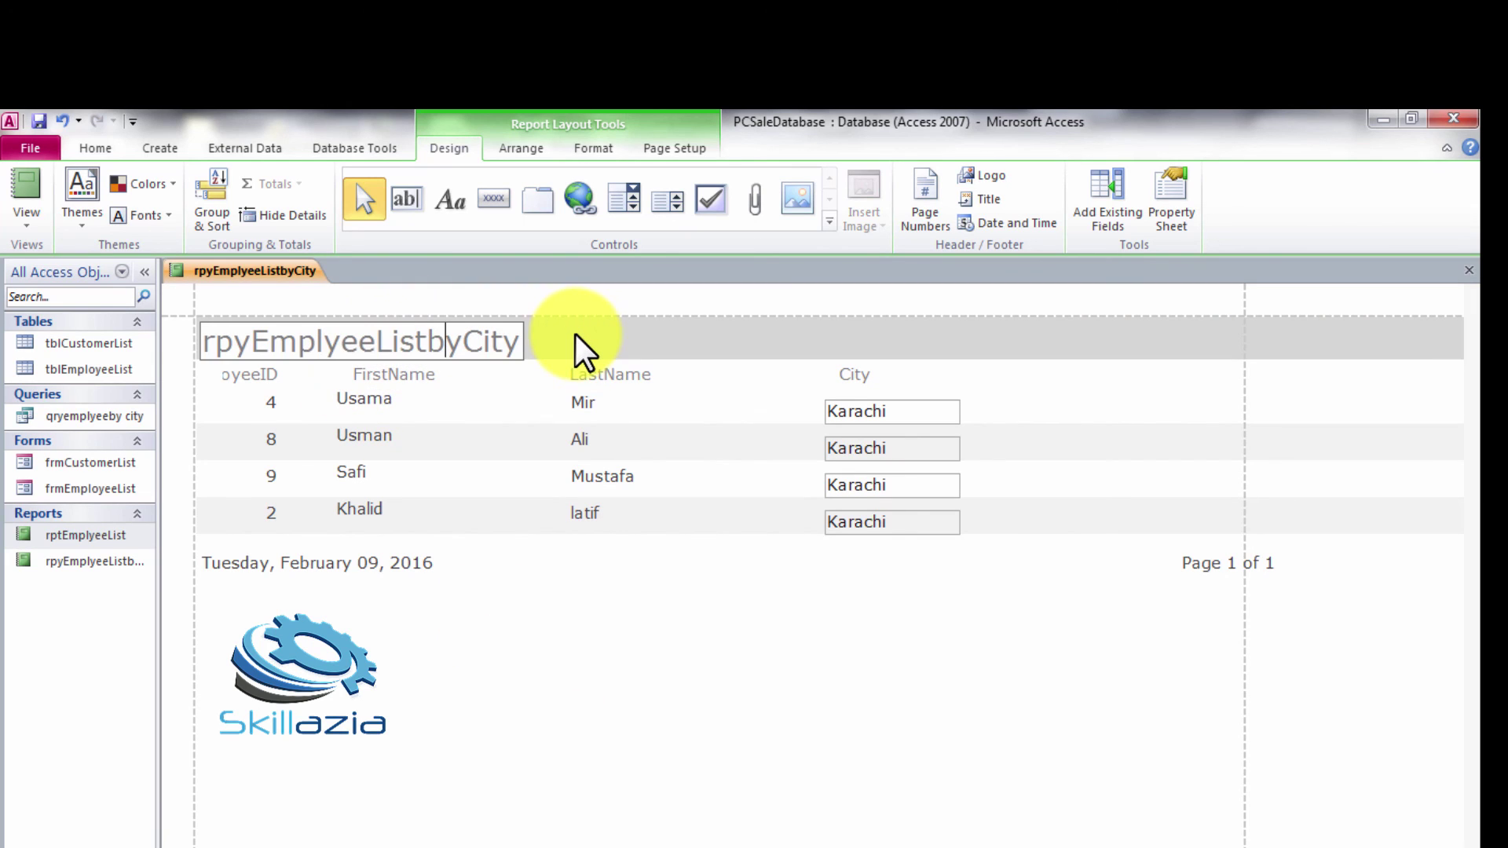
pyautogui.click(576, 336)
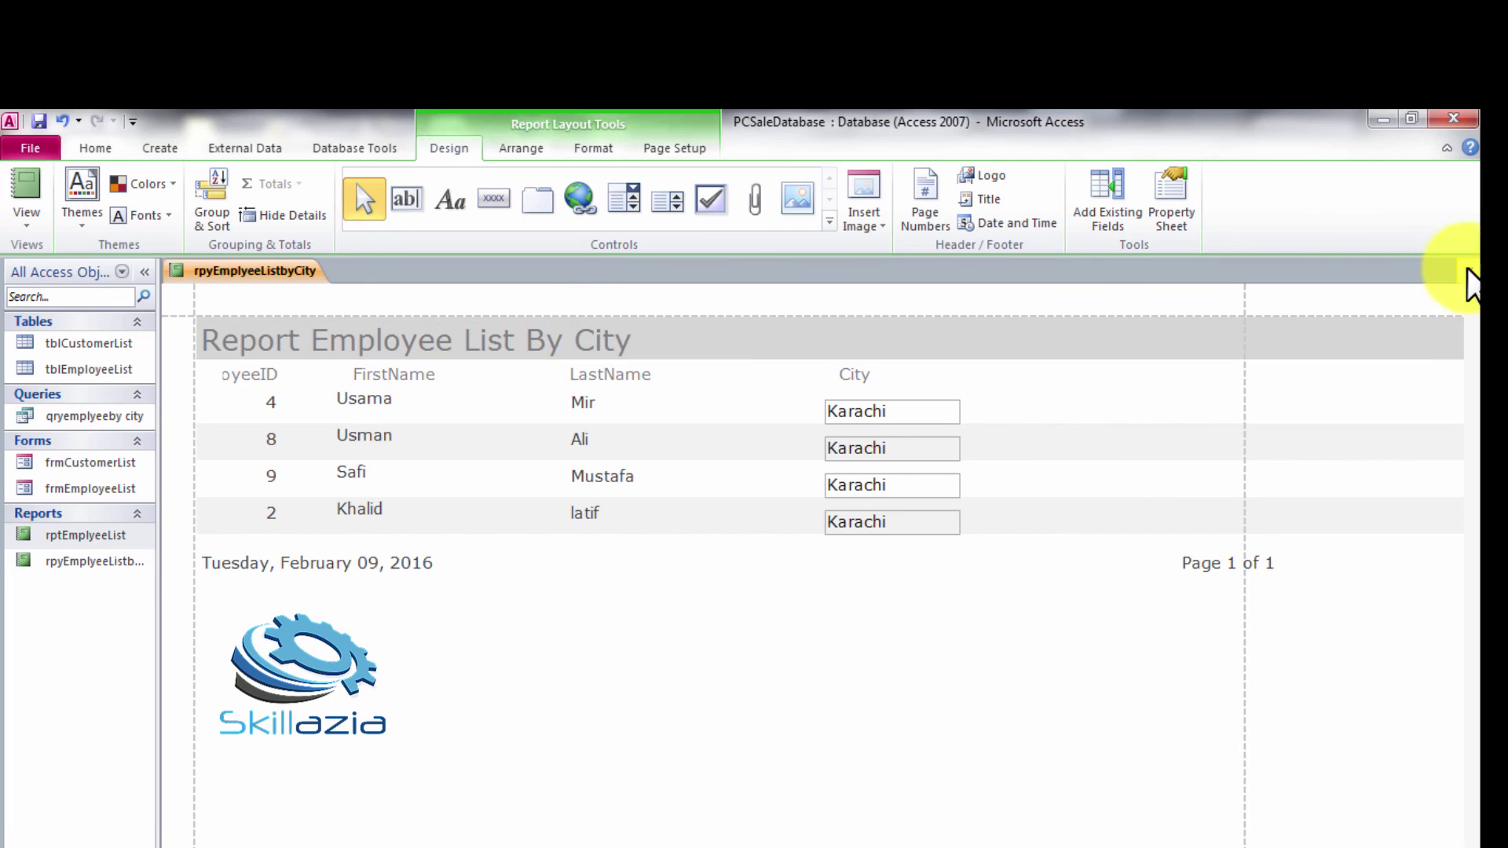
pyautogui.click(1469, 271)
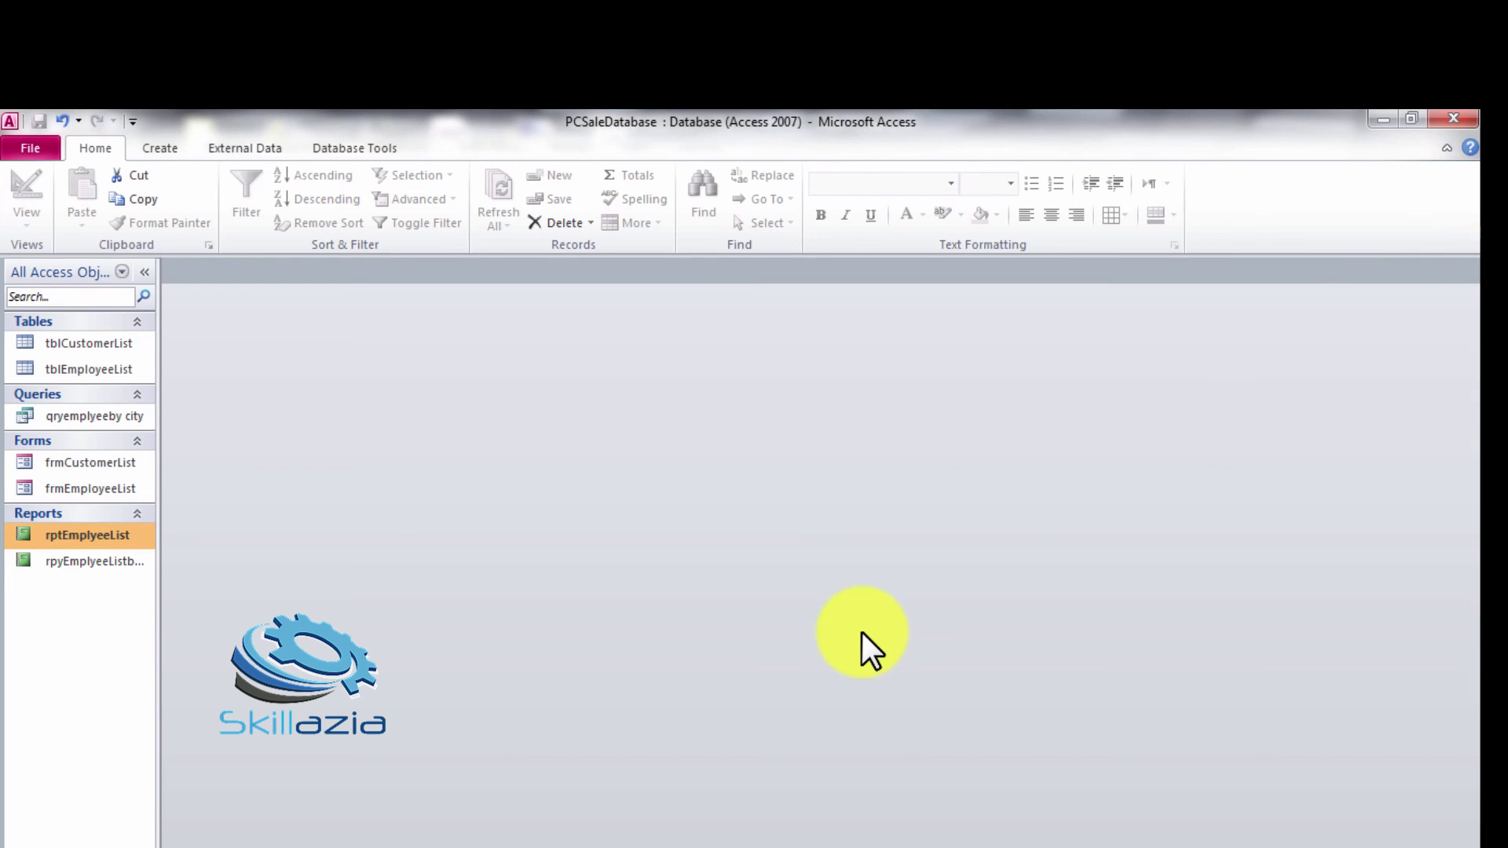